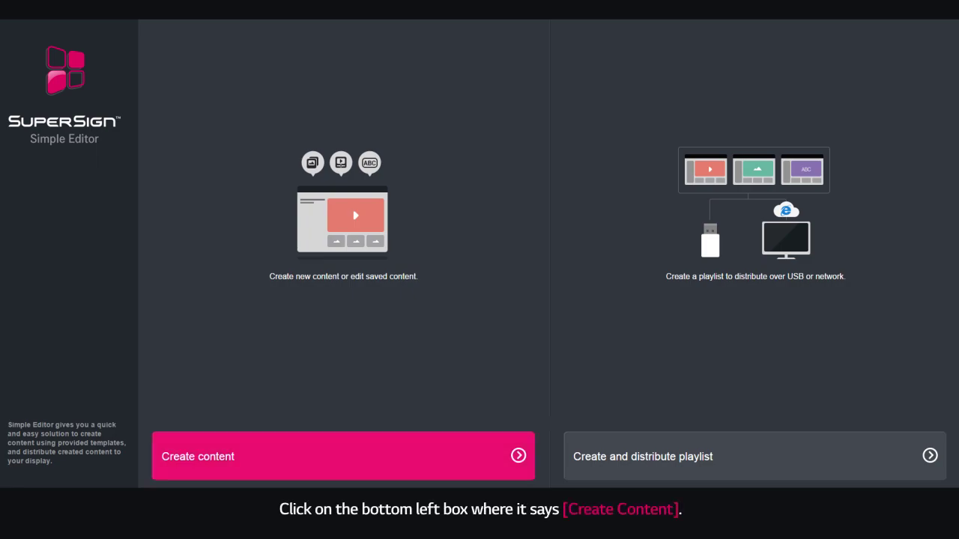
Start new sign content from the start screen to reach the template gallery
left_click(341, 442)
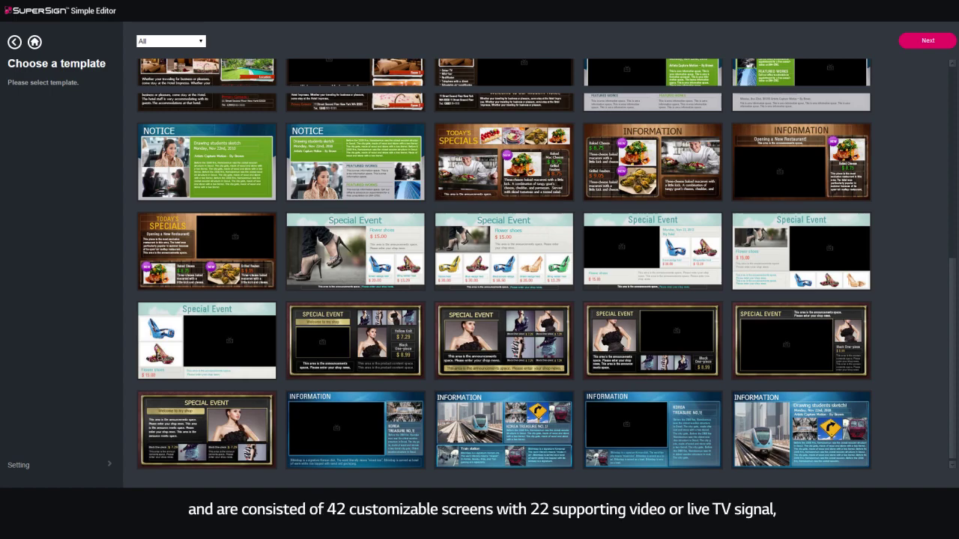
Filter templates to Bars/Restaurants and open the INFORMATION template for editing
scroll(546, 264, "up", 10)
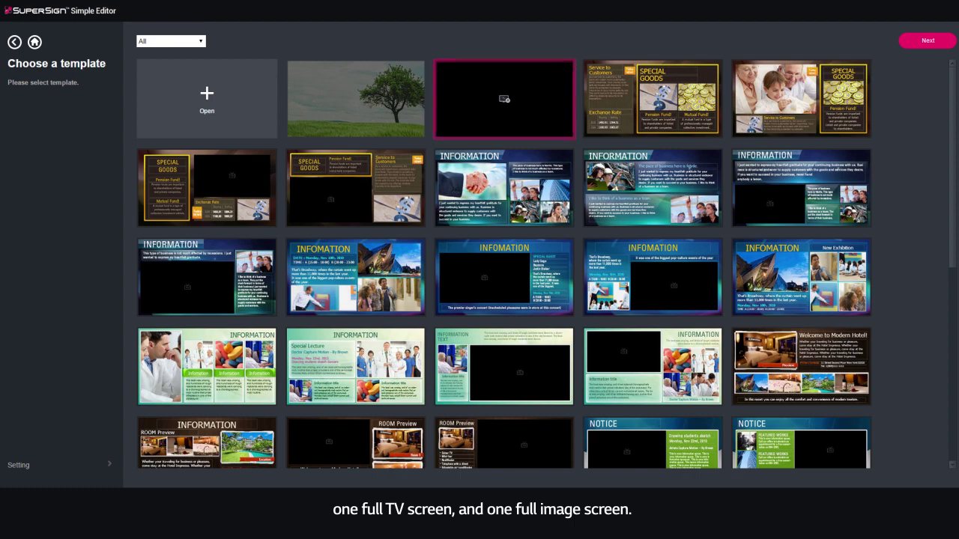
left_click(356, 99)
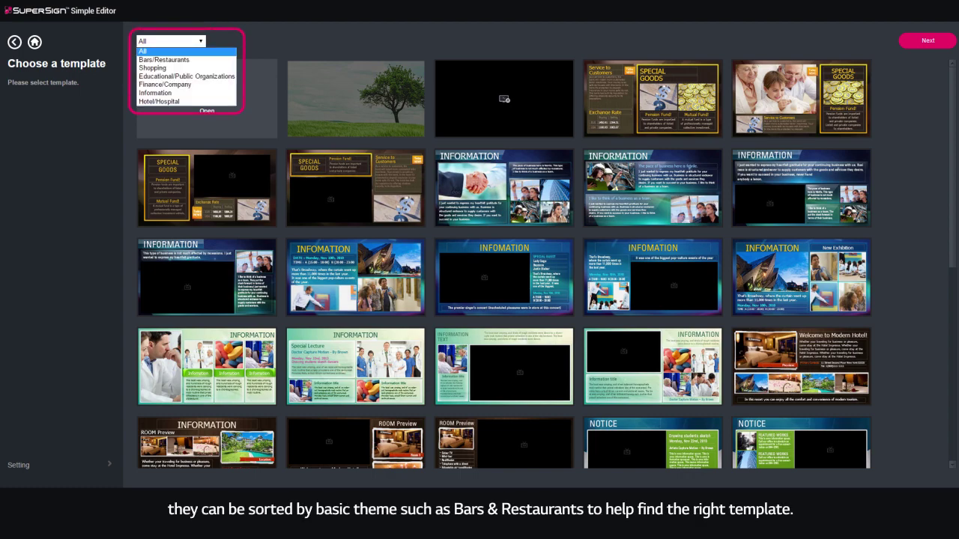
left_click(204, 59)
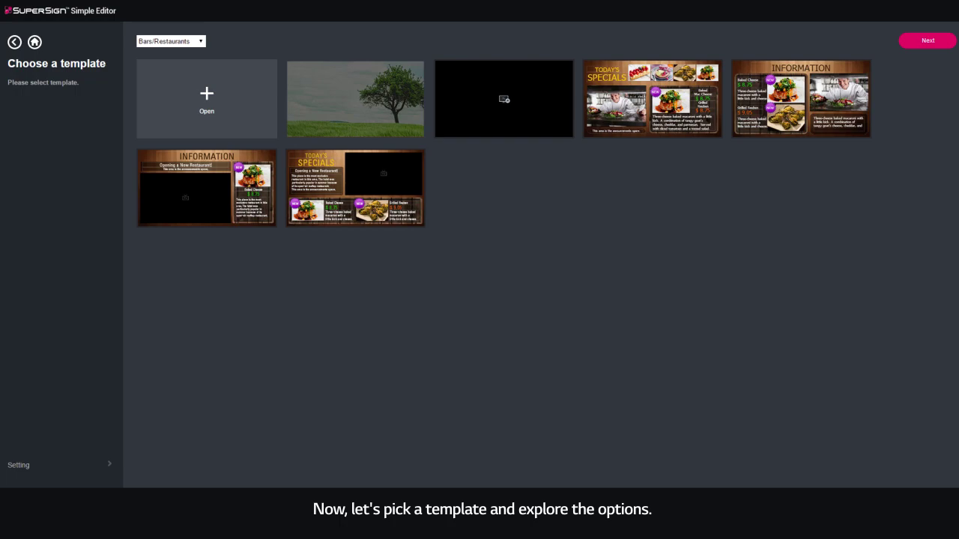
left_click(204, 185)
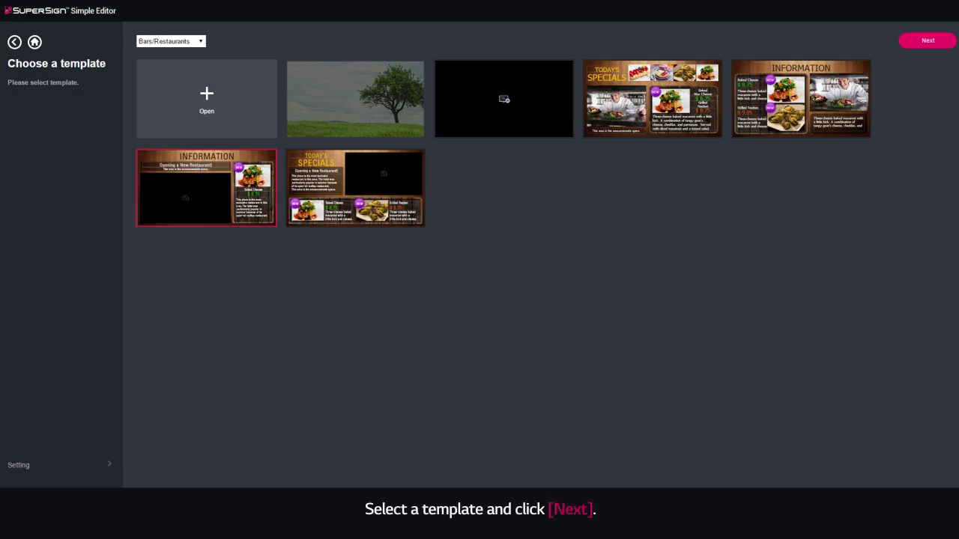
left_click(928, 40)
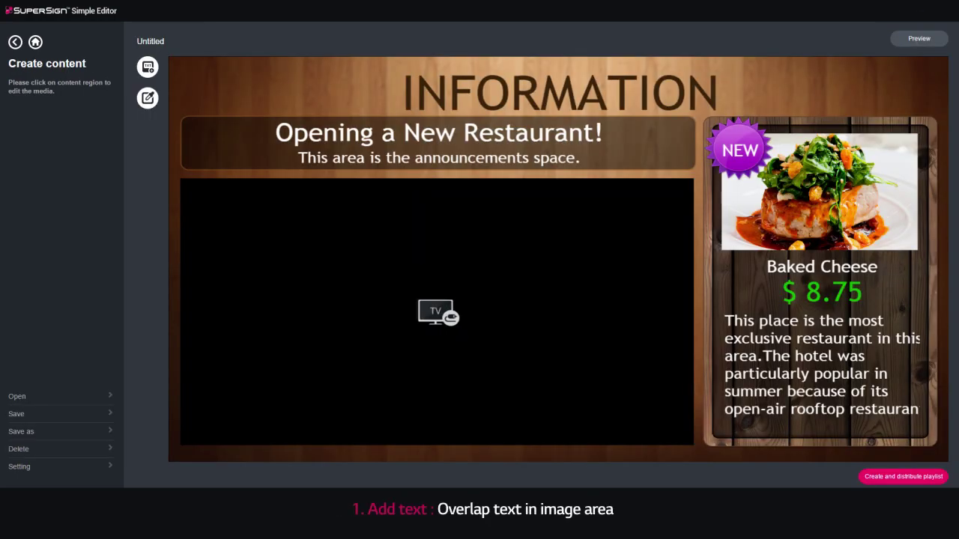
left_click(147, 66)
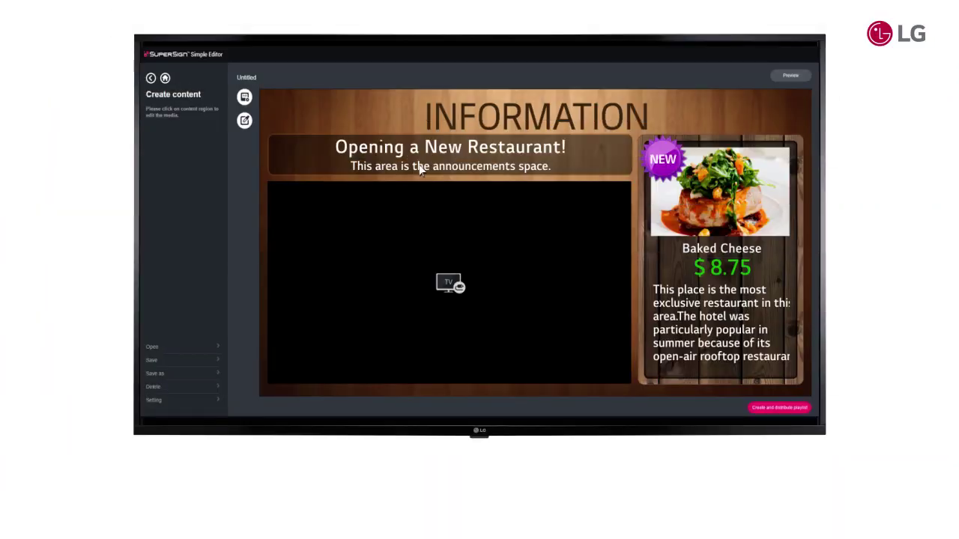
Replace the INFORMATION title with 'Thomas Steak House'
left_click(420, 114)
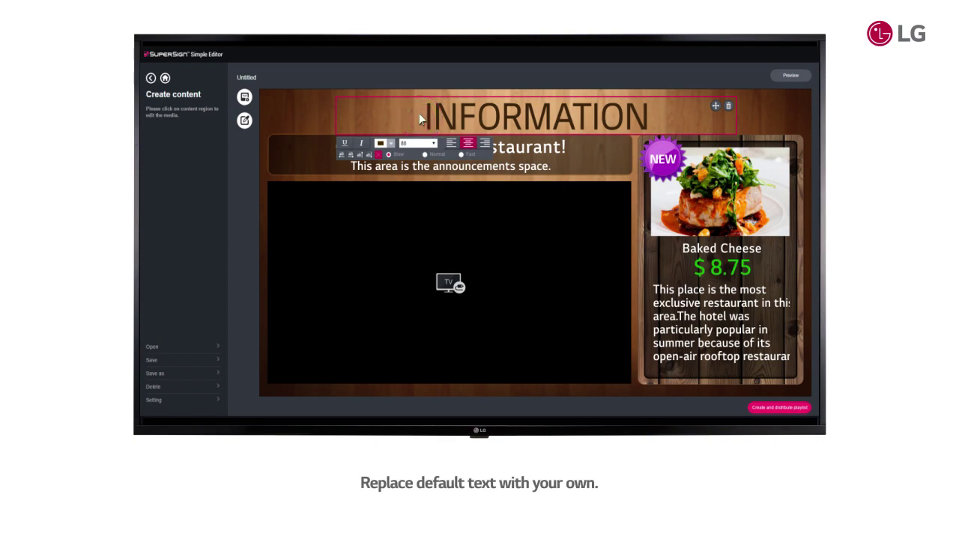
left_click_drag(421, 118, 651, 117)
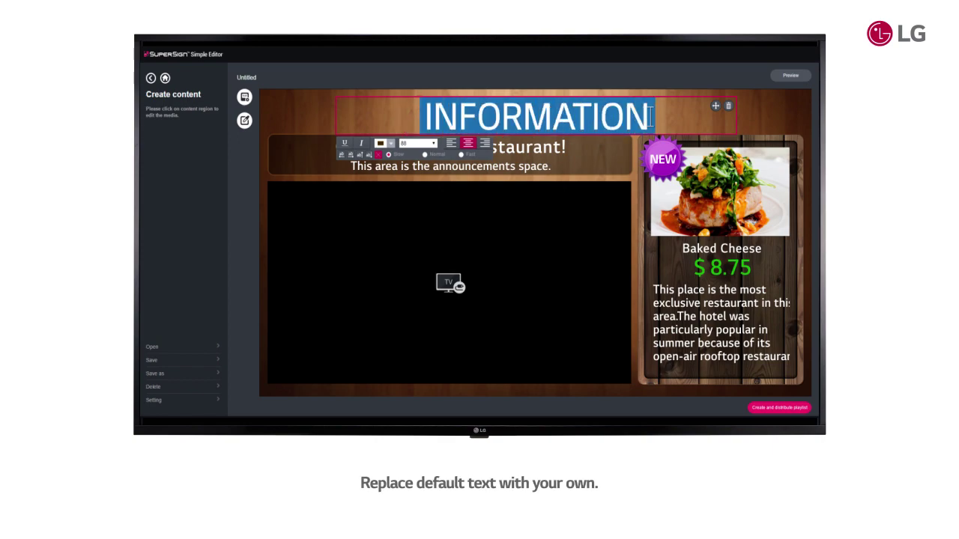
key("BackSpace")
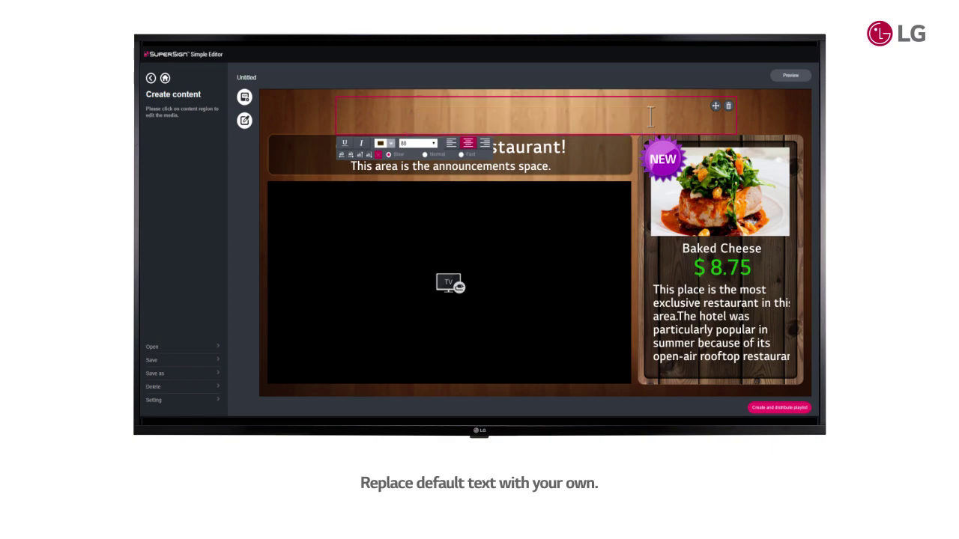
type("Thomas Steak House")
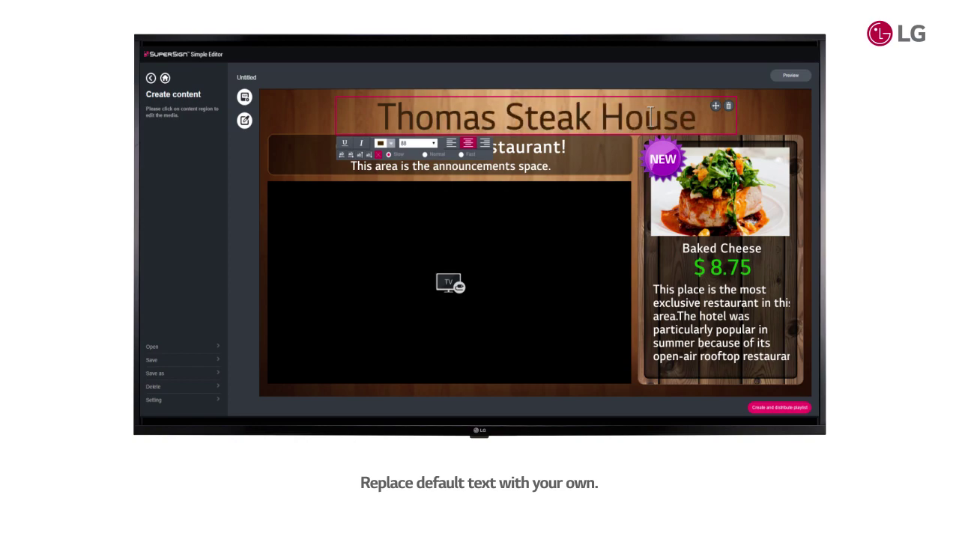
Make the title italic, yellow, size 80 and centred, and turn on its flow effect
left_click(345, 143)
left_click(363, 144)
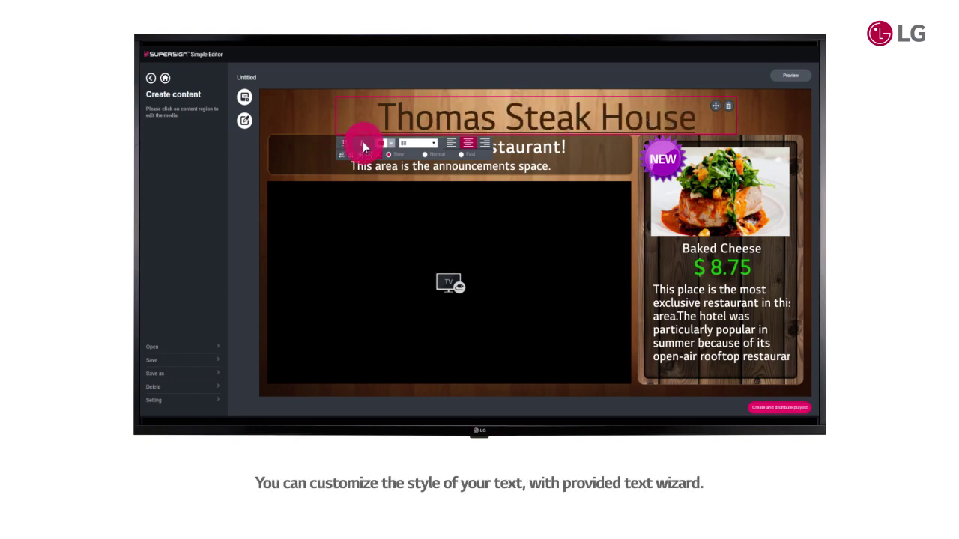
left_click(390, 144)
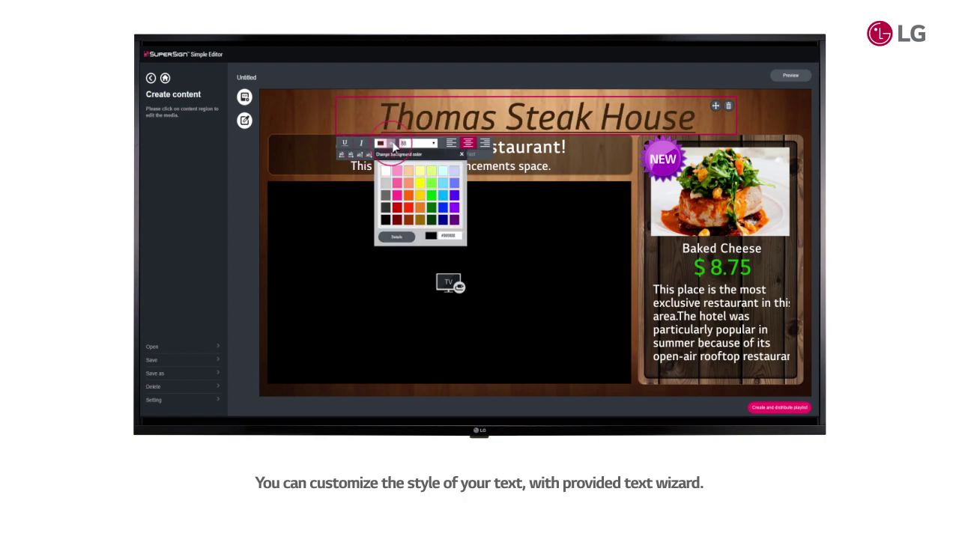
left_click(419, 193)
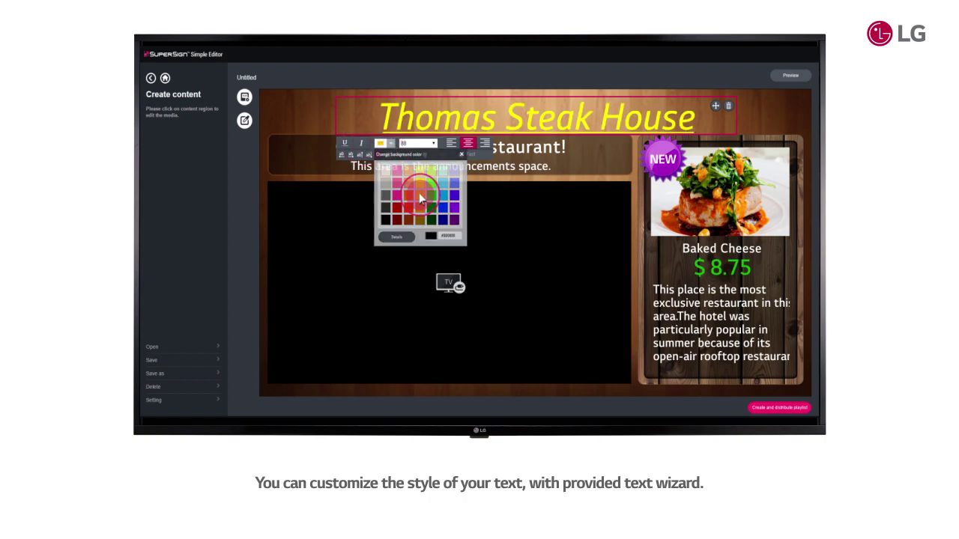
left_click(433, 143)
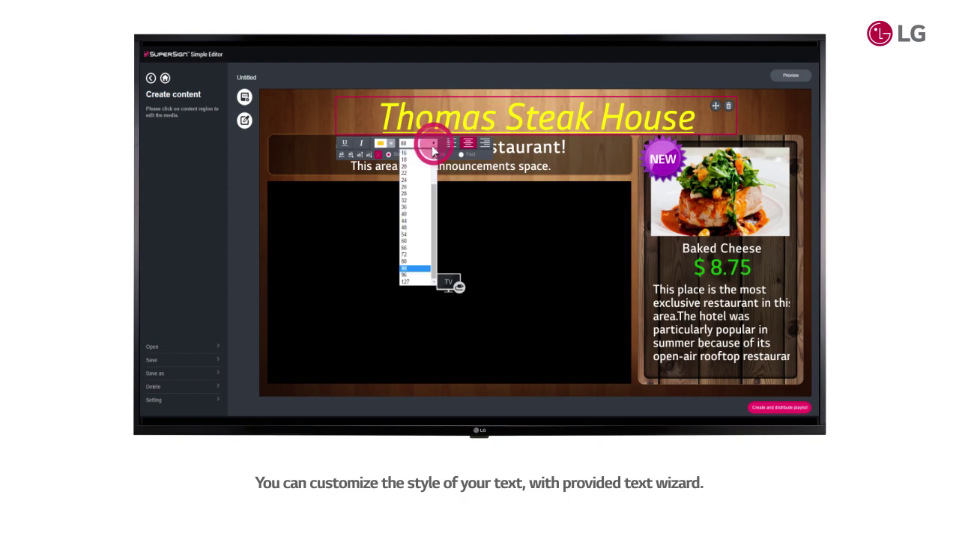
left_click(422, 261)
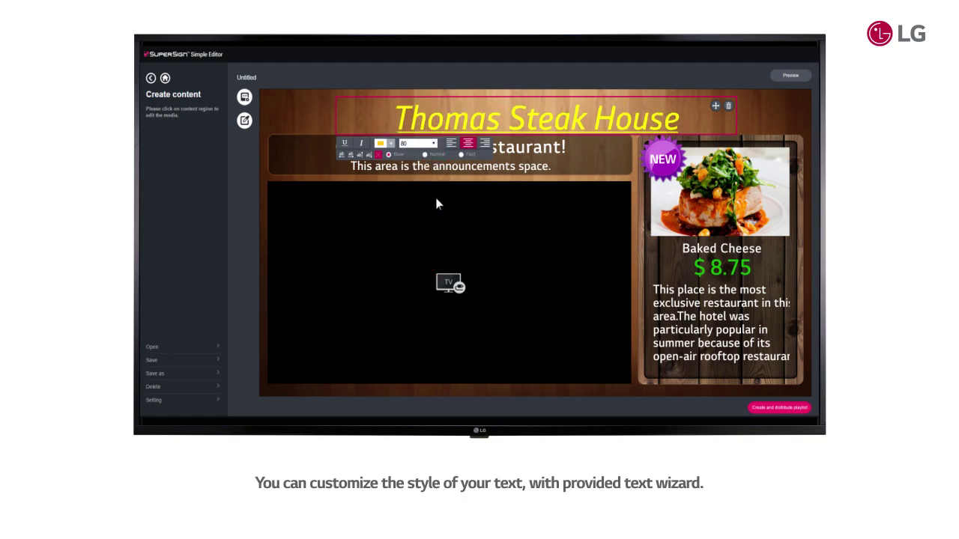
left_click(451, 143)
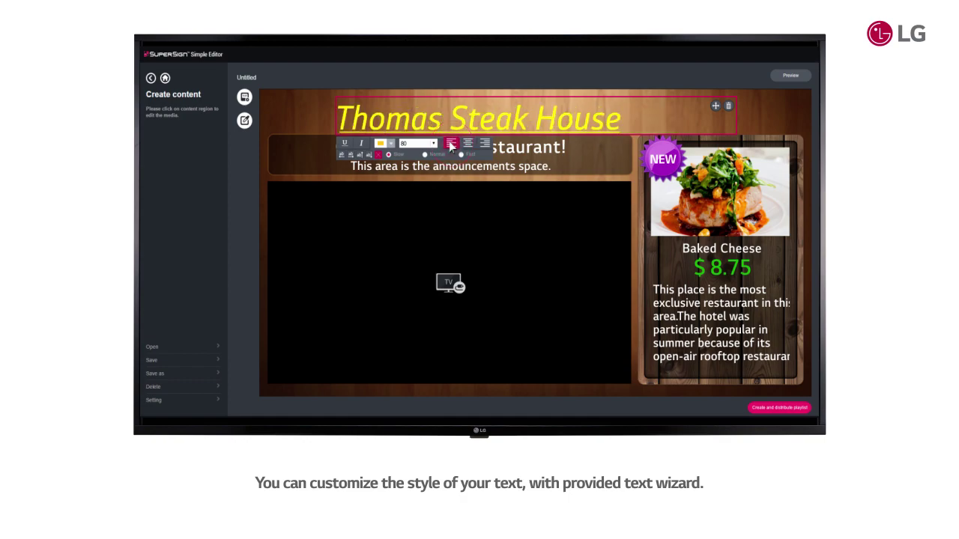
left_click(468, 144)
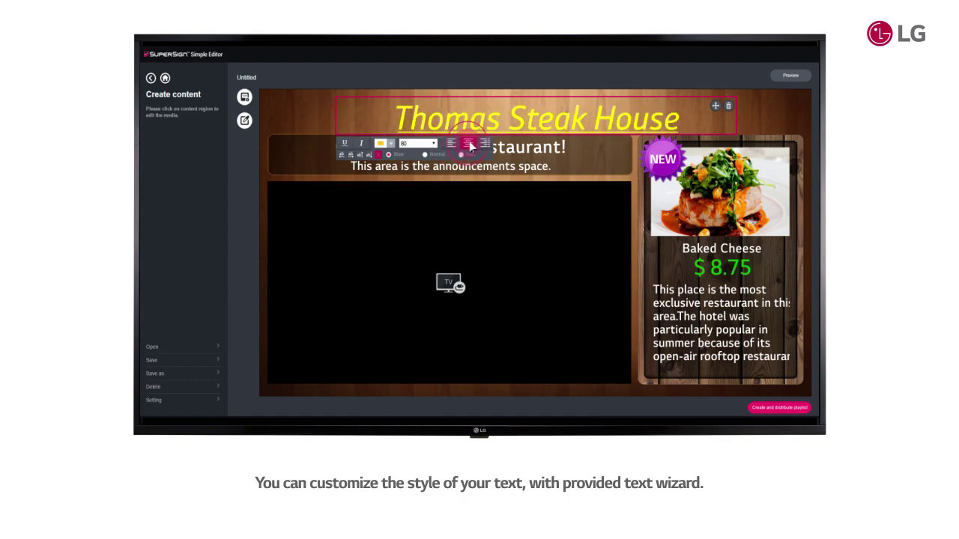
left_click(351, 154)
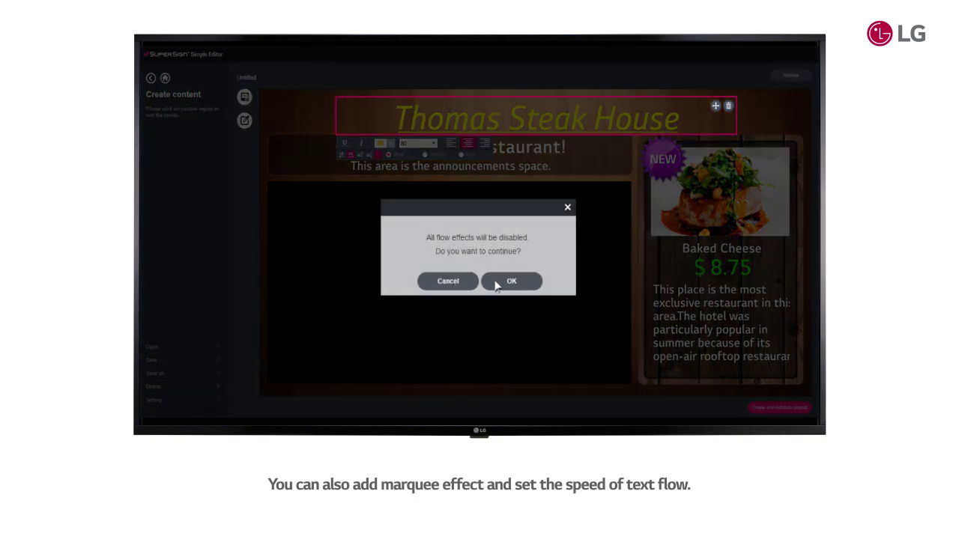
Set the title flow to Normal speed and delete both announcement text lines
left_click(496, 283)
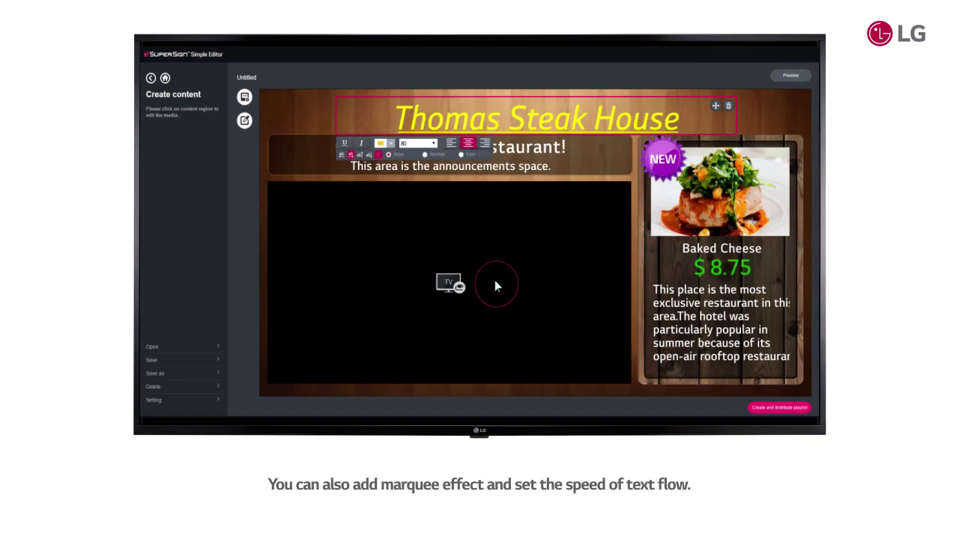
left_click(425, 154)
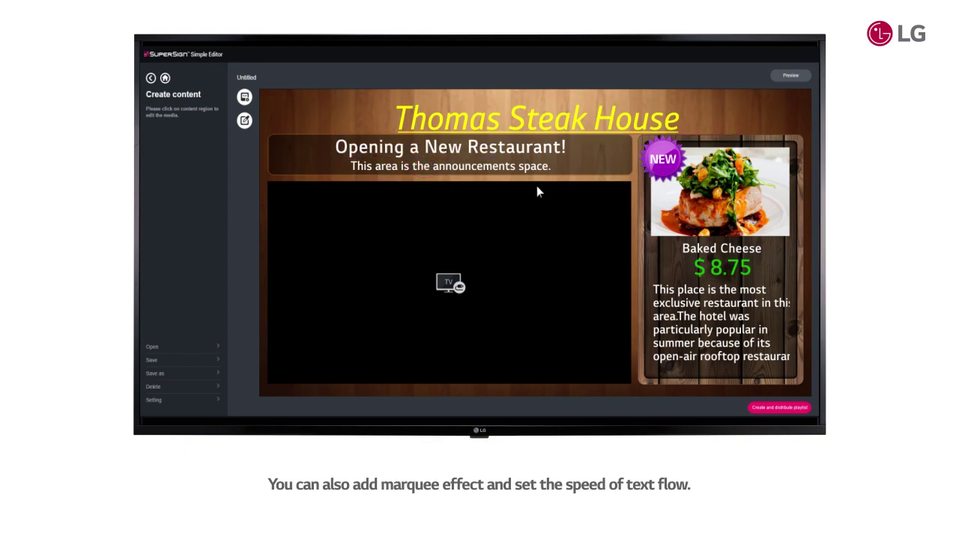
mouse_move(593, 146)
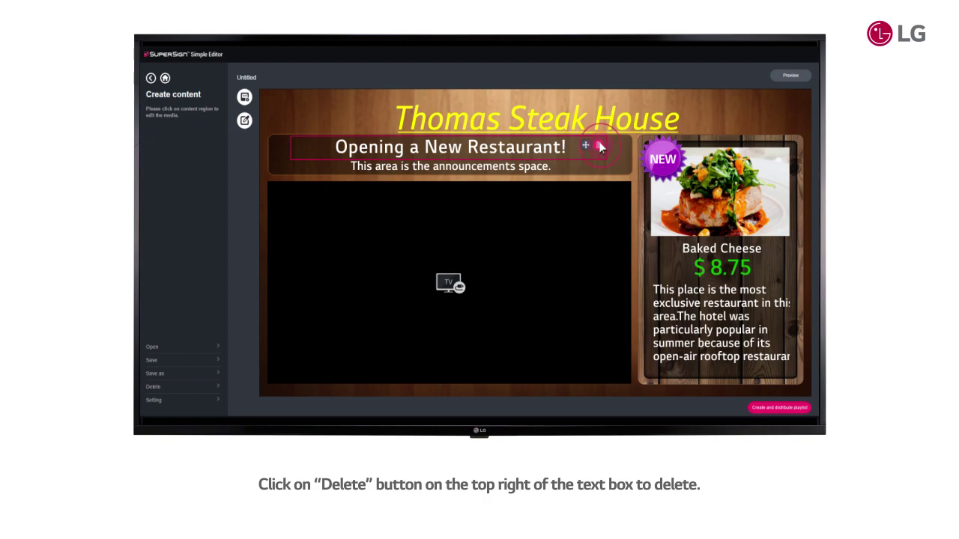
left_click(600, 145)
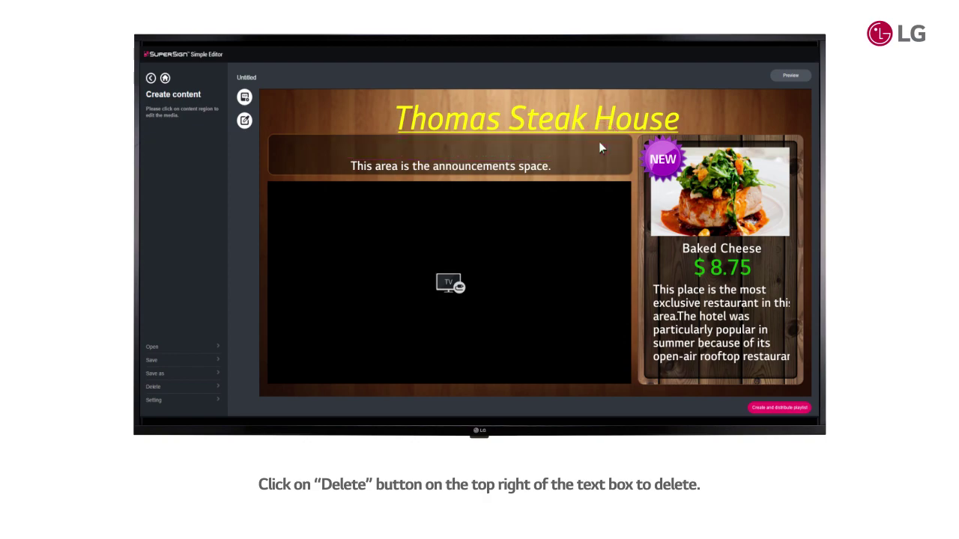
mouse_move(588, 164)
left_click(585, 166)
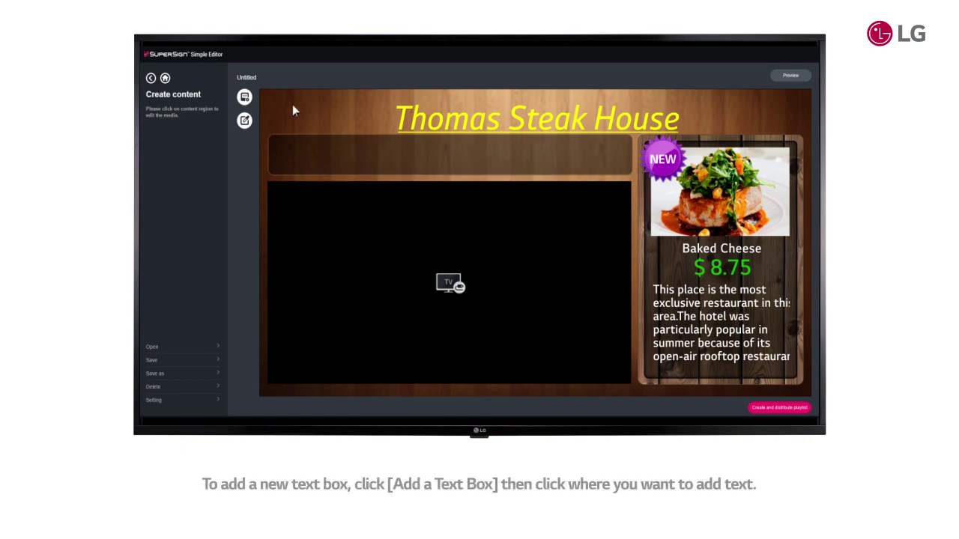
Add a widened text box reading 'Since 1952, Thomas Steak House provides…' and centre it
left_click(245, 97)
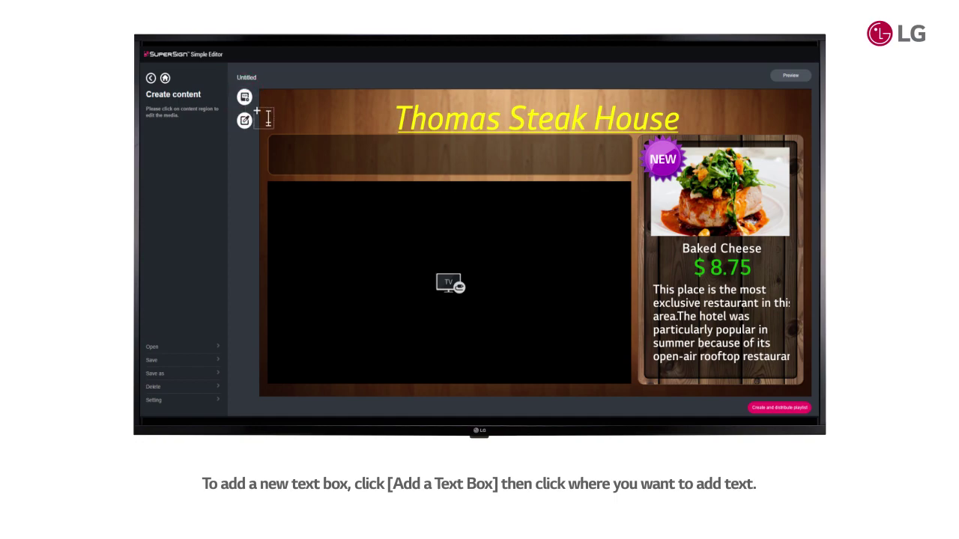
left_click(282, 147)
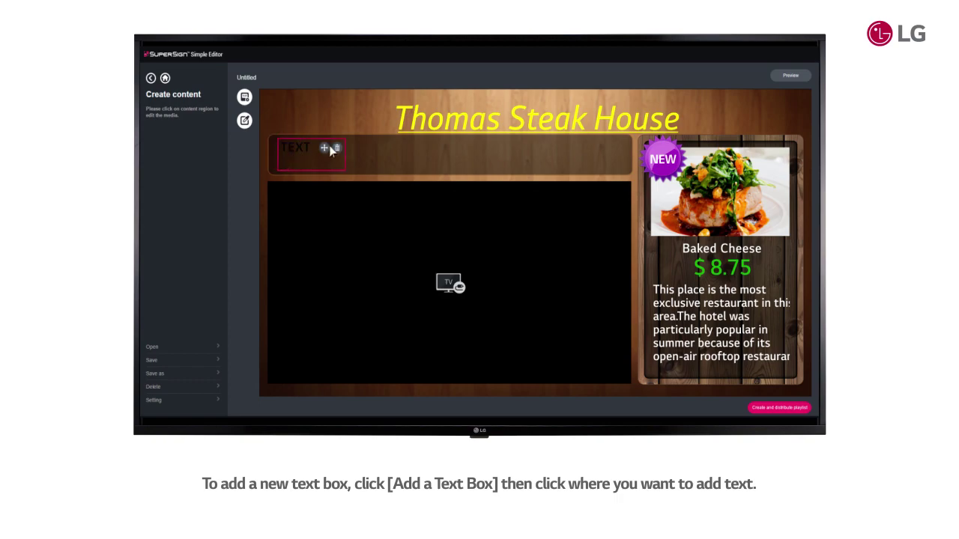
left_click_drag(344, 149, 364, 152)
left_click_drag(620, 150, 620, 150)
left_click_drag(315, 149, 279, 150)
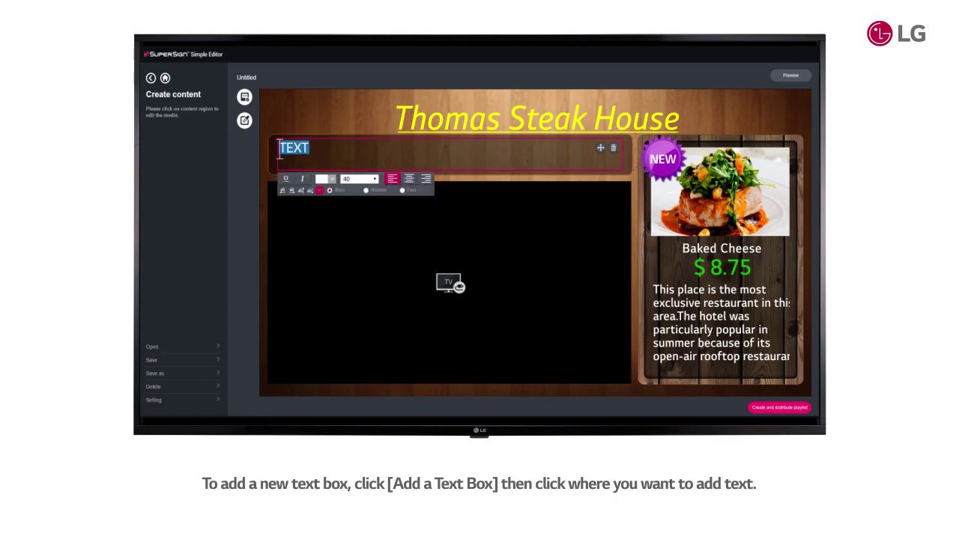
key("BackSpace")
type("Since 1952, Thomas Steak House provides families and business people alike with great")
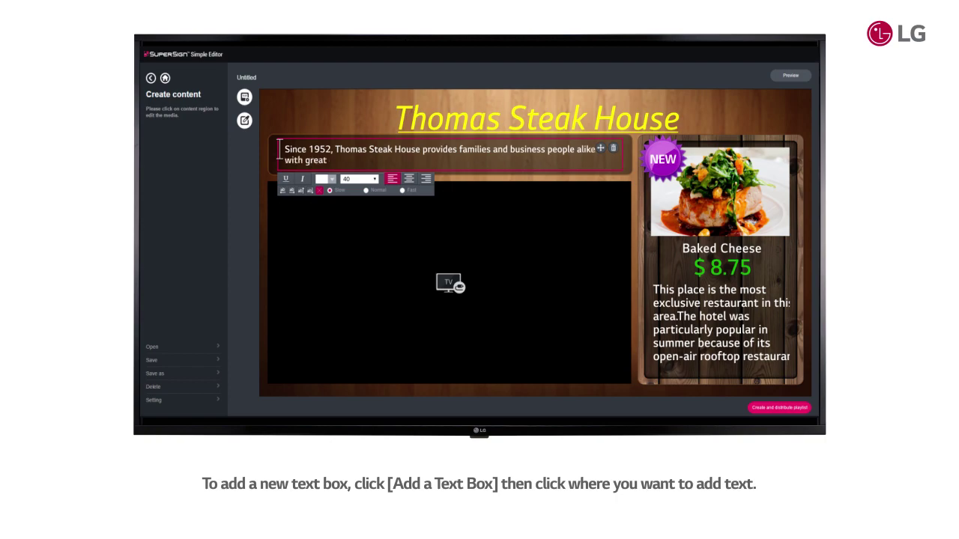
type(" cuts of steak at a reasonable price.")
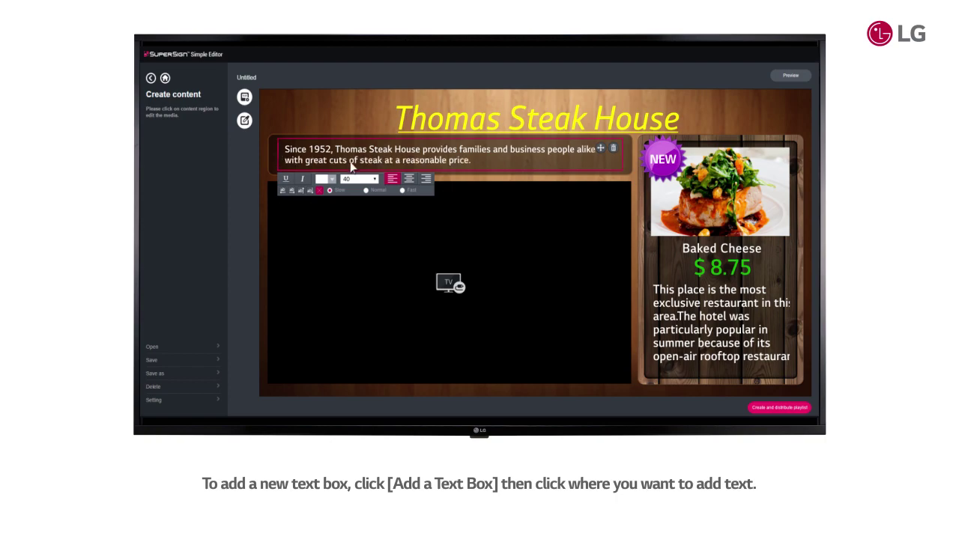
left_click(410, 178)
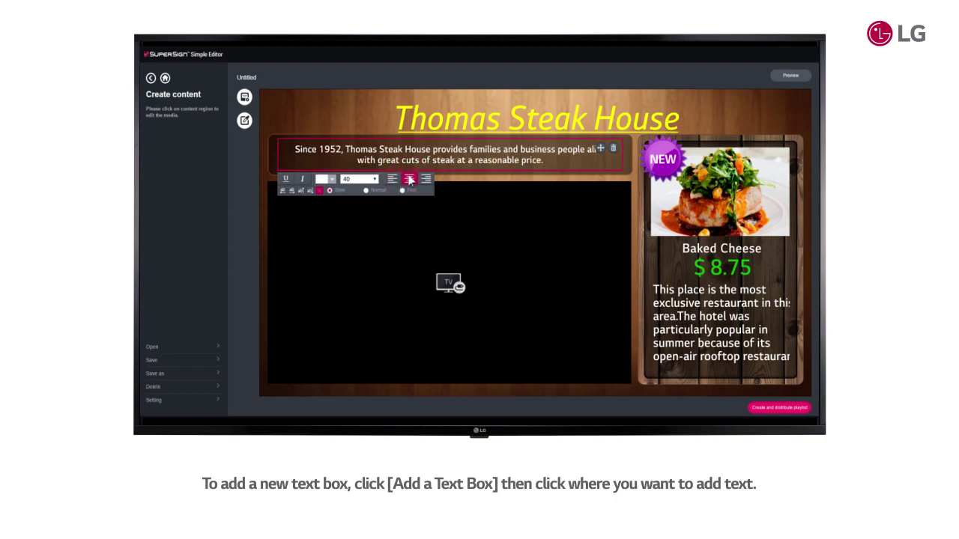
left_click(415, 179)
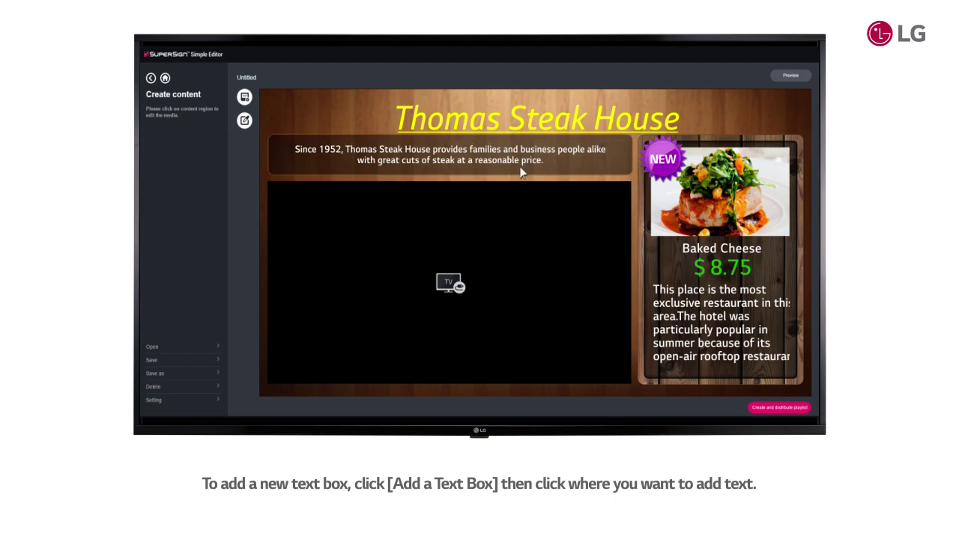
left_click(662, 159)
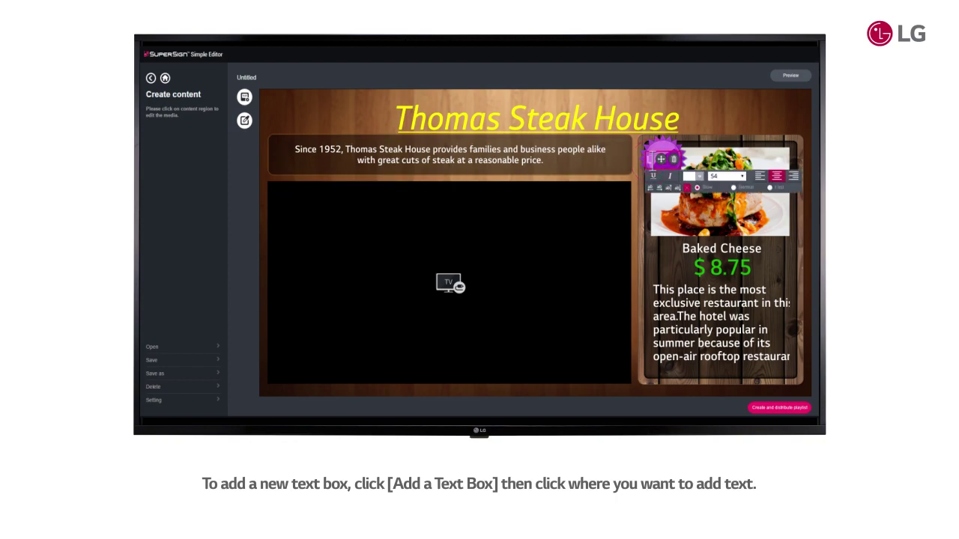
Relabel the badge LUNCH, the dish Prime T-Bone Steak, and the price $ 34.95
left_click(656, 180)
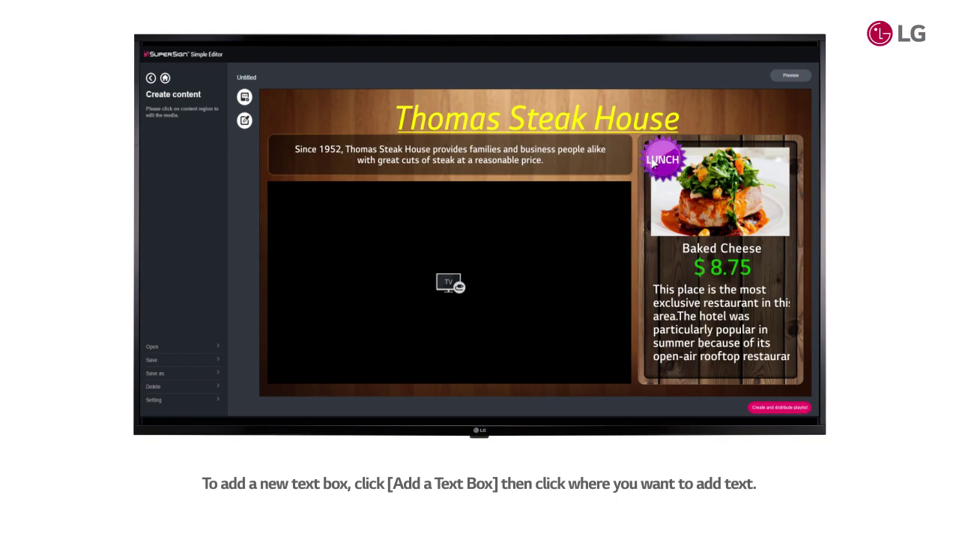
left_click(678, 251)
left_click(679, 251)
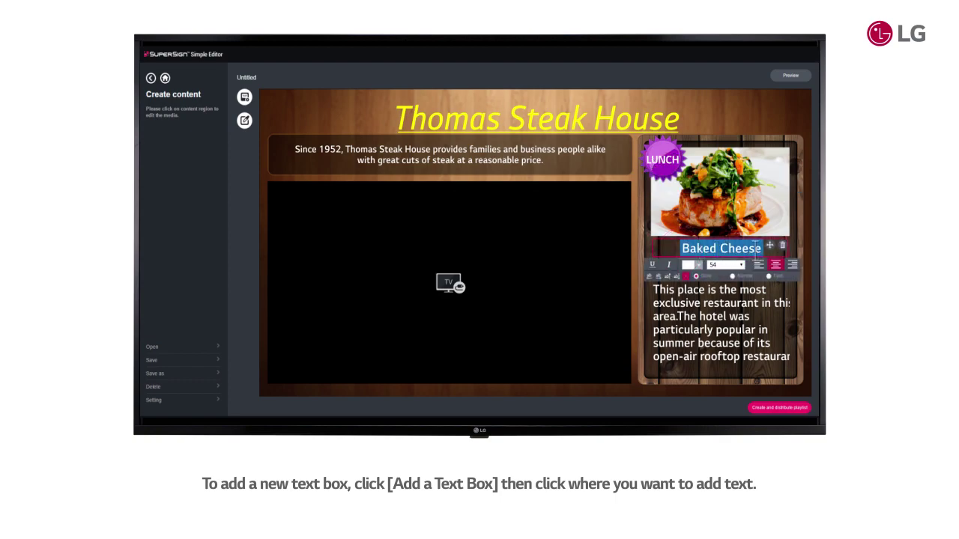
key("BackSpace")
type("Prime T-Bone Steak")
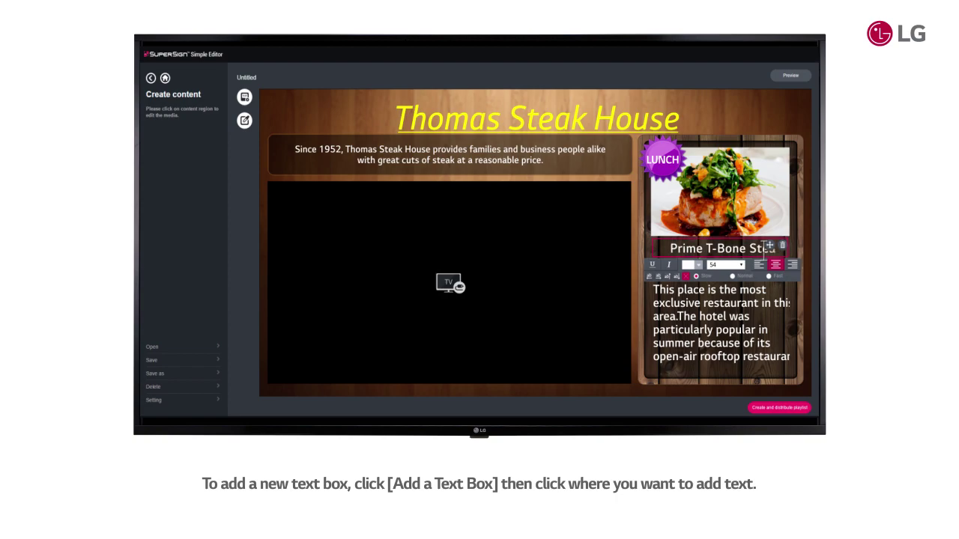
left_click(758, 259)
left_click(693, 267)
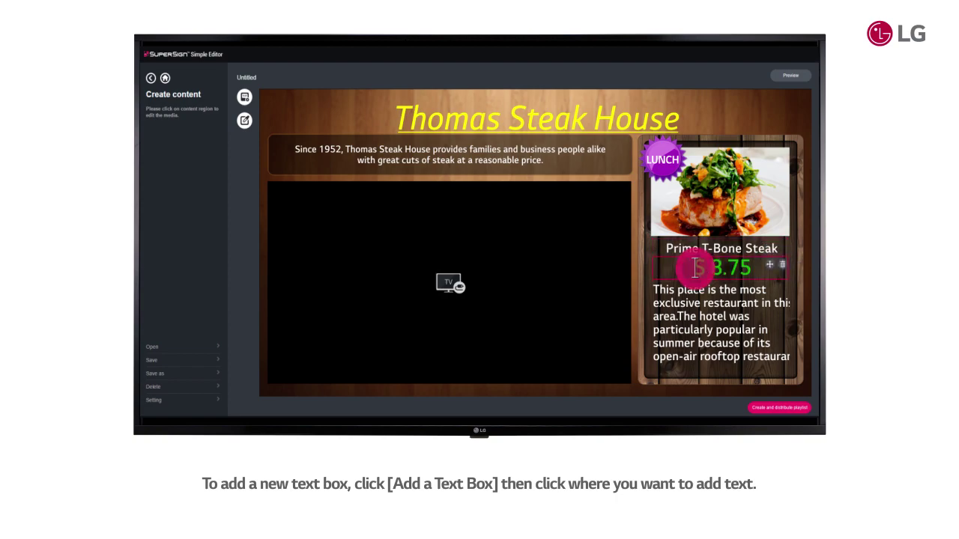
key("BackSpace")
type("$ 34.95")
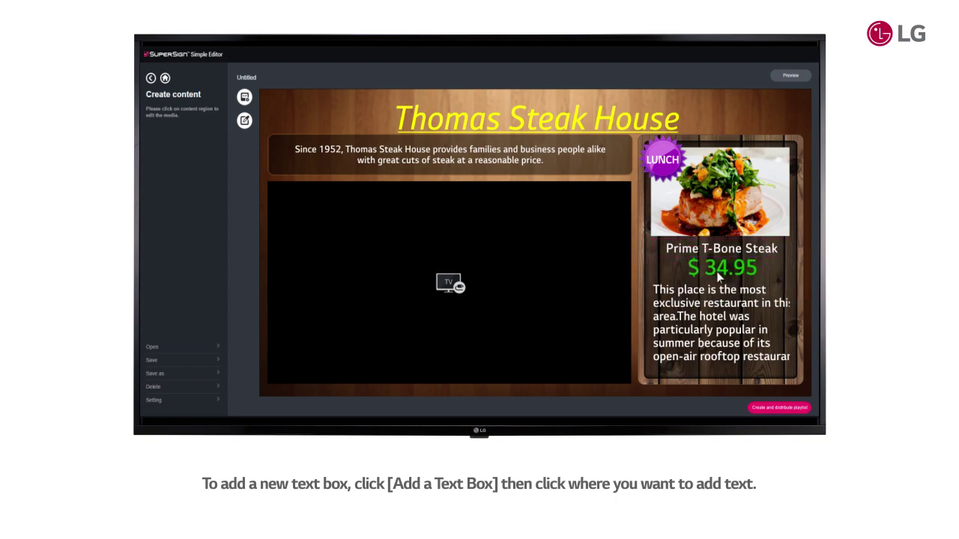
Rewrite the description as 'At 11AM is the perfect spot for our weekday business lunch or your weekend treat.'
left_click_drag(653, 289, 787, 346)
key("BackSpace")
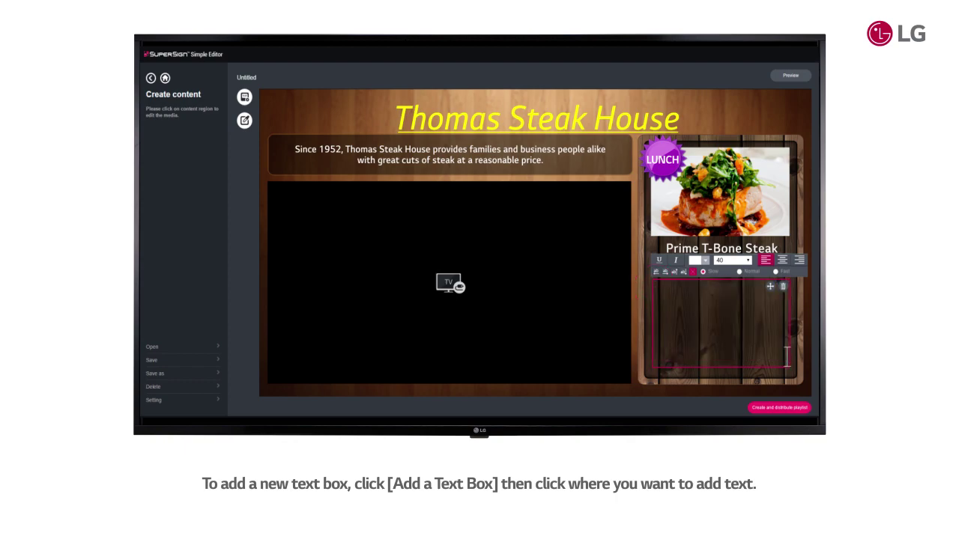
type("At 11AM is")
key("Return")
type("the perfect spot for our weekday business lunch or your weekend treat.")
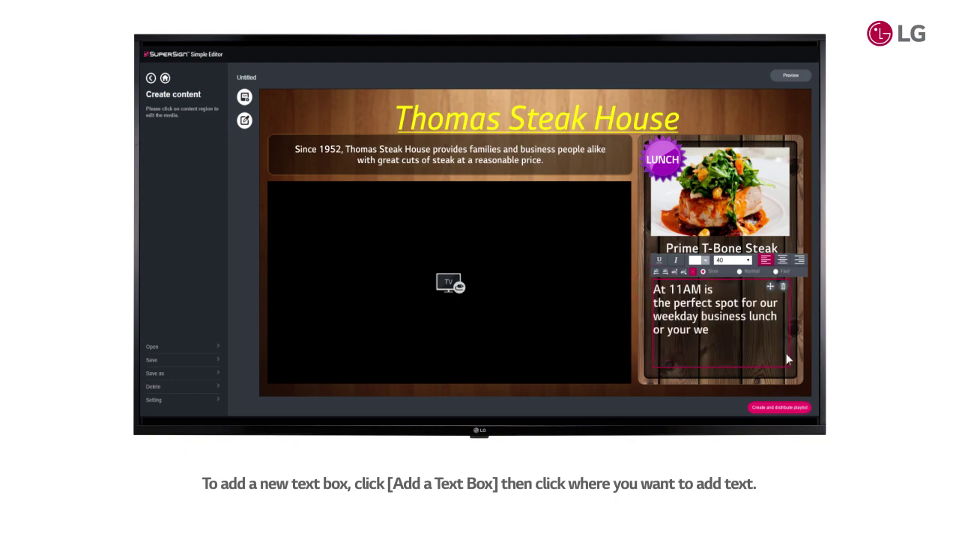
left_click(787, 360)
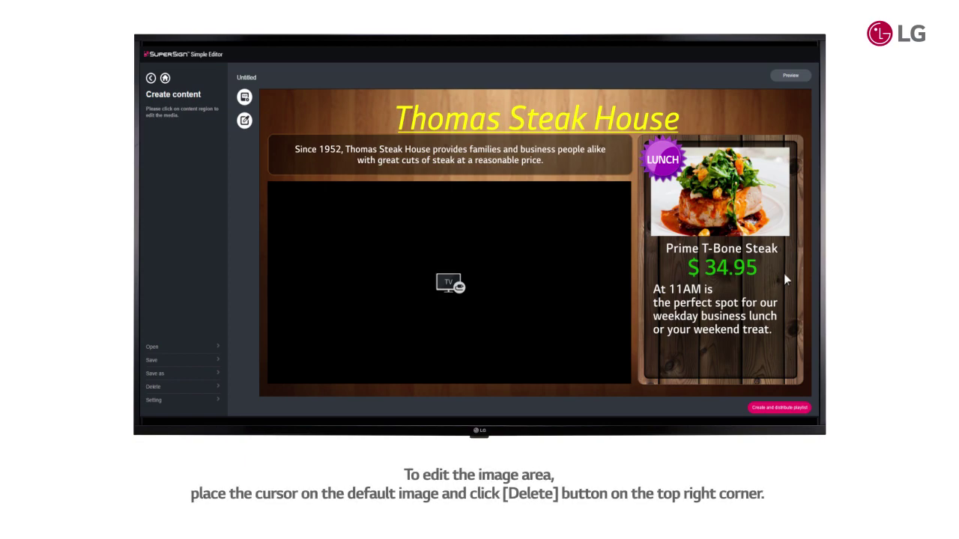
Replace the food photo with the TBoneOnPlate image and shift it right within its frame
mouse_move(786, 202)
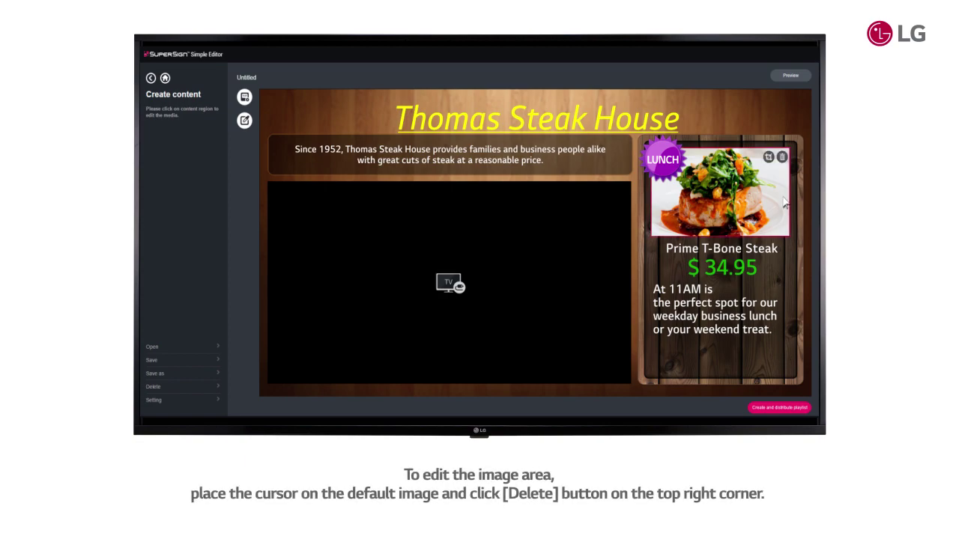
left_click(782, 157)
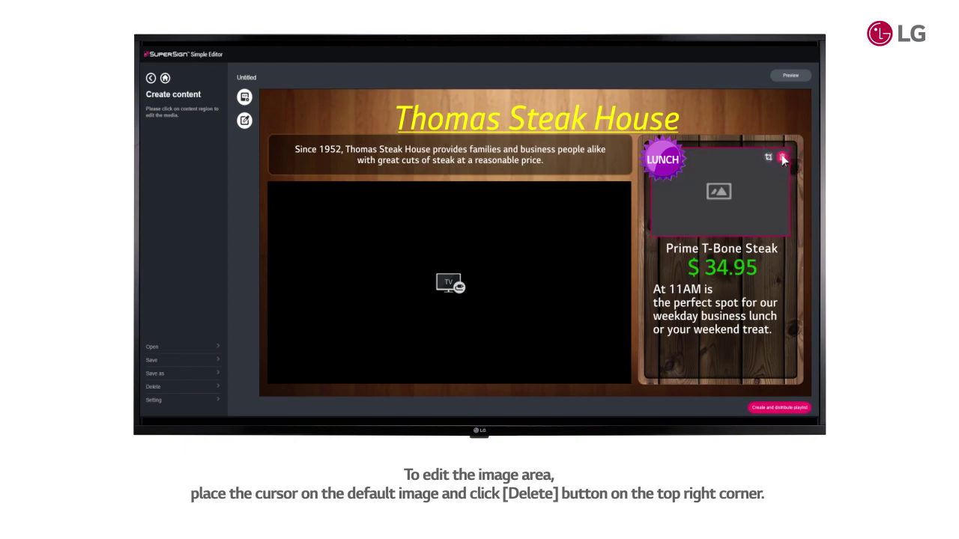
left_click(751, 191)
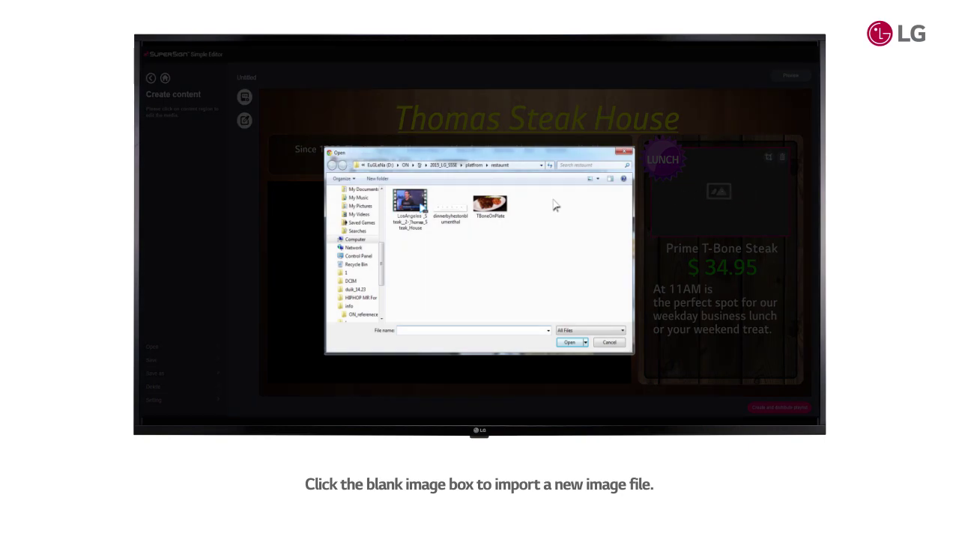
left_click(502, 209)
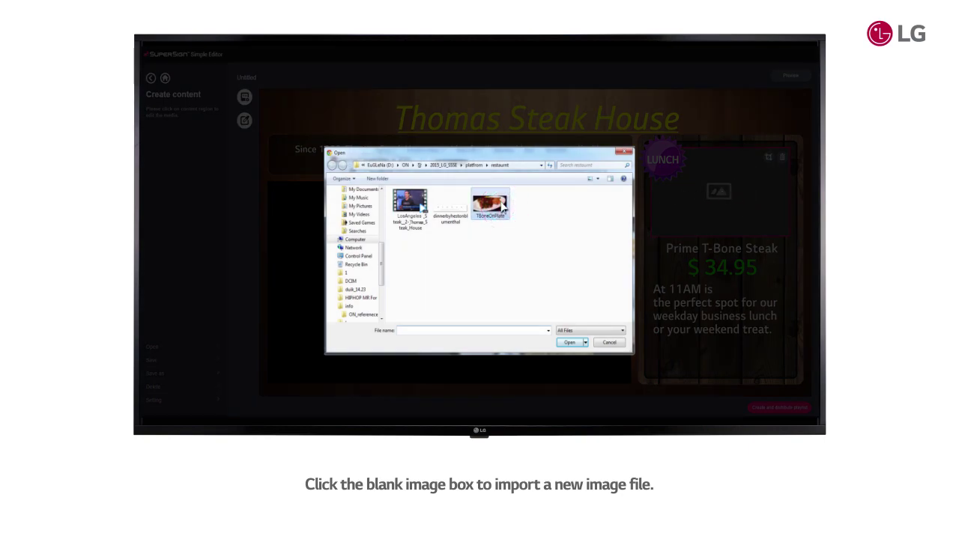
left_click(571, 343)
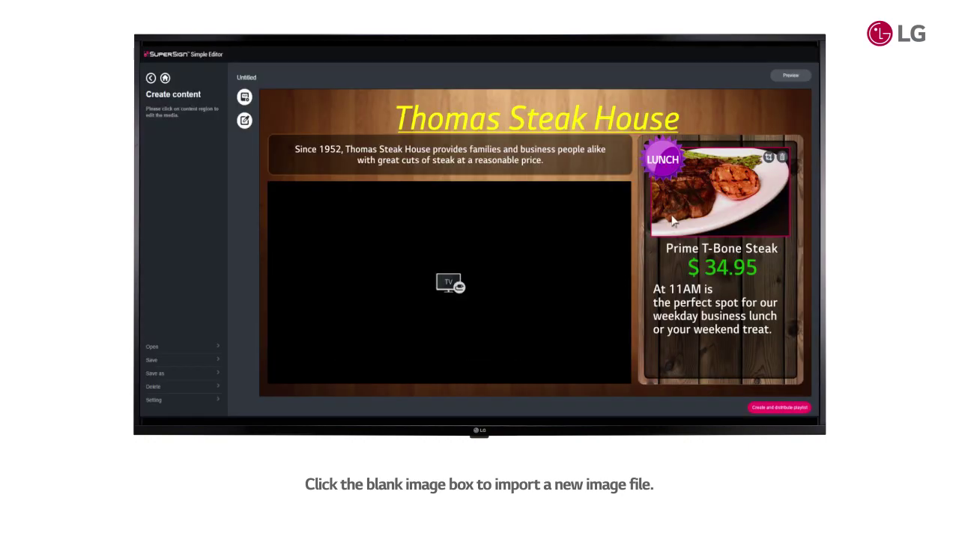
left_click(769, 158)
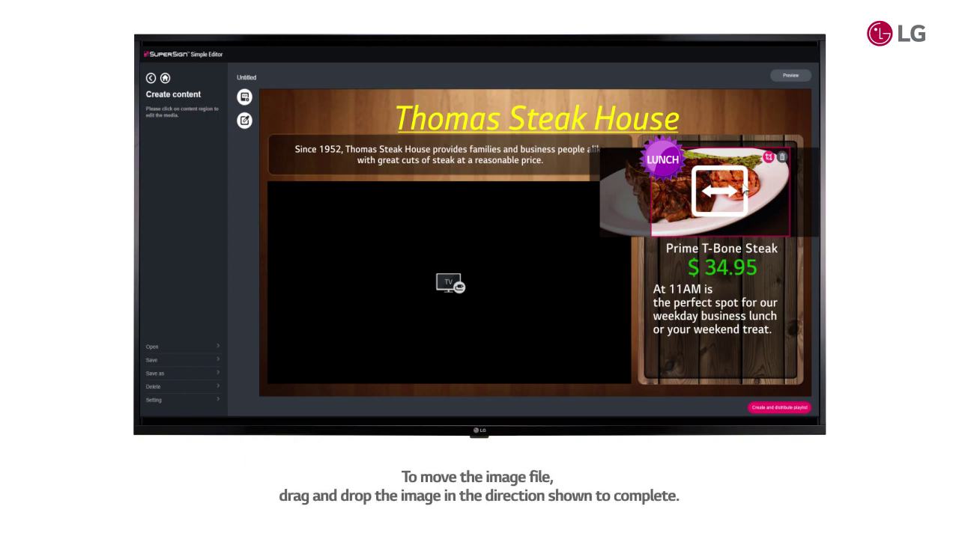
left_click_drag(745, 191, 776, 182)
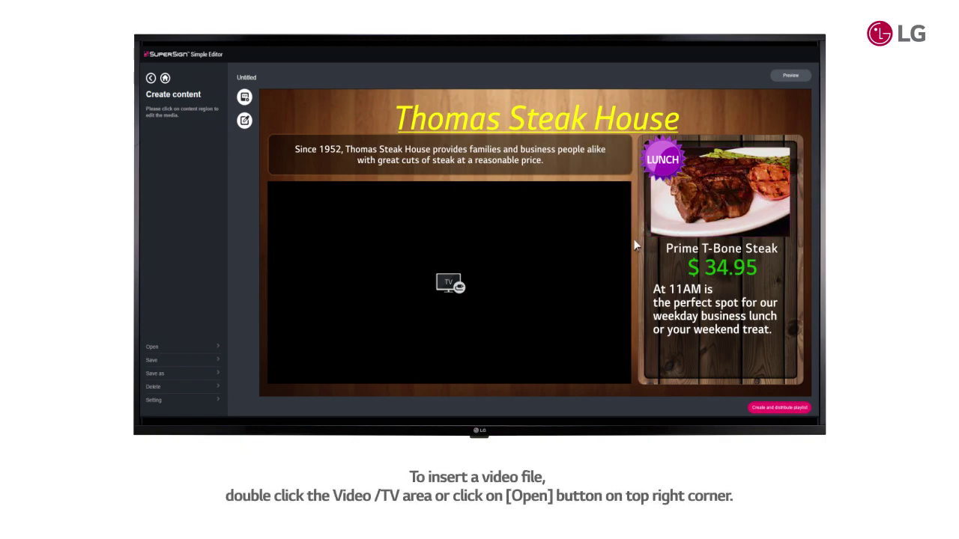
double_click(560, 244)
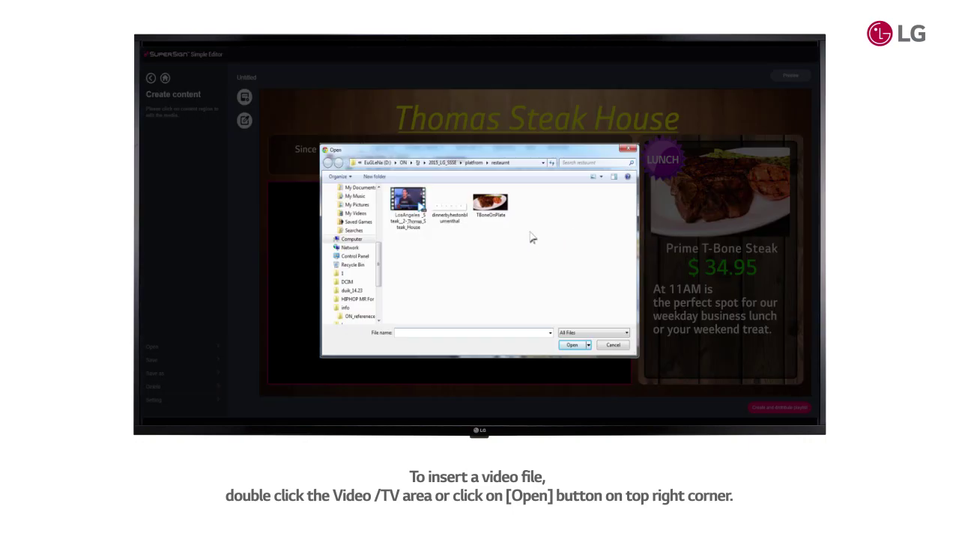
Load the Los Angeles steakhouse video into the sign's video area
left_click(416, 203)
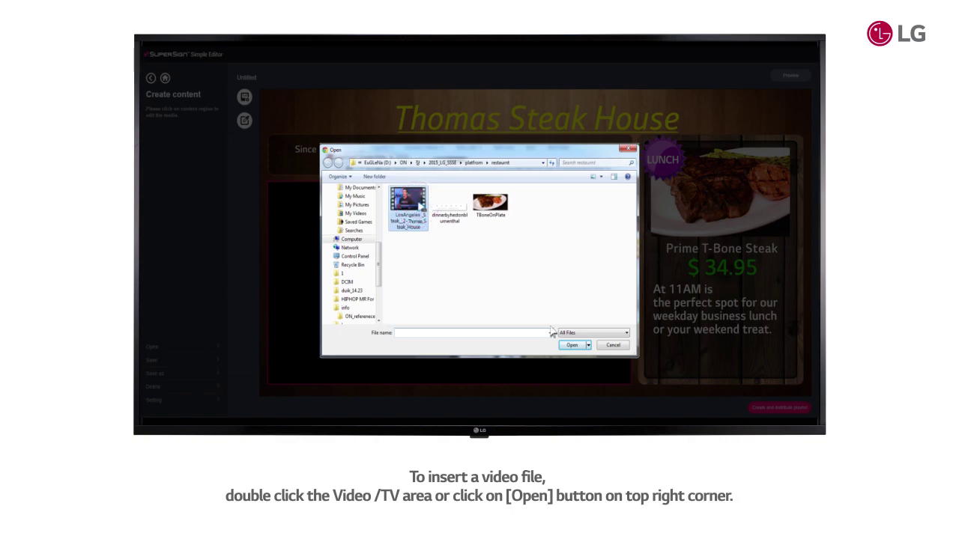
left_click(571, 347)
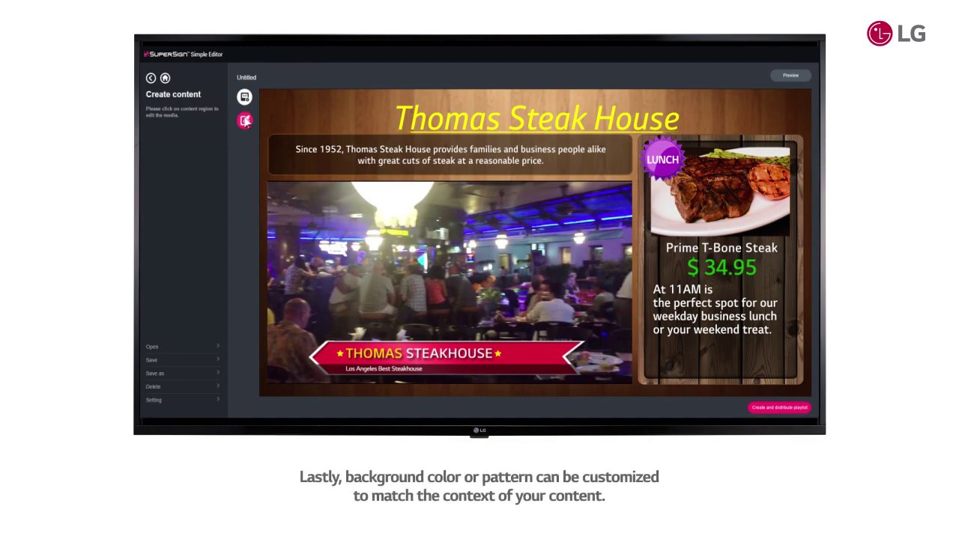
Switch the background to the light beige pattern and check the sign in full-screen preview
left_click(244, 120)
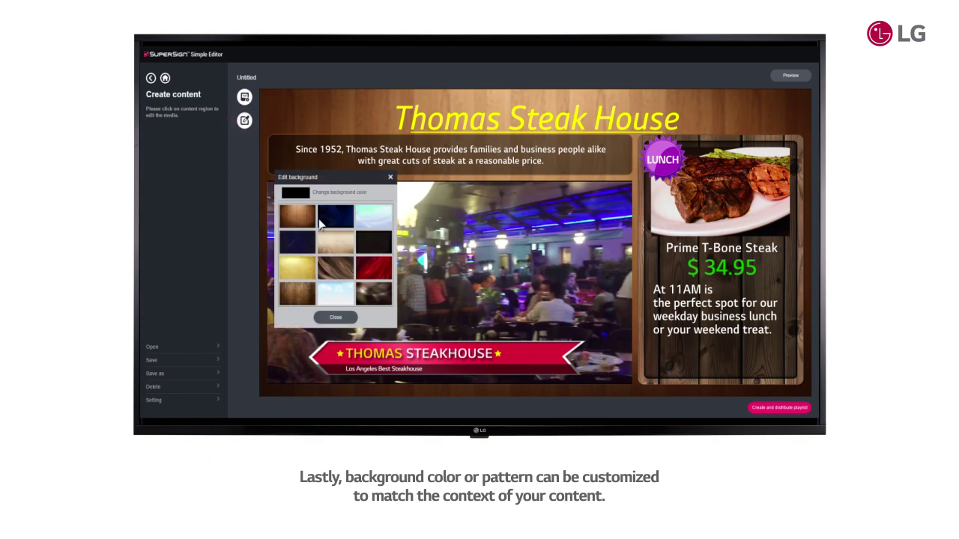
left_click(336, 245)
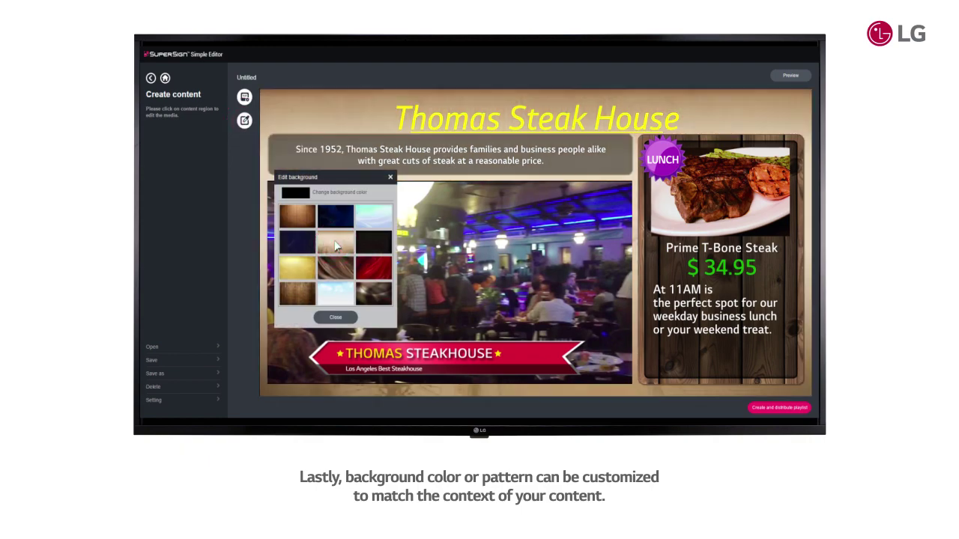
key("Escape")
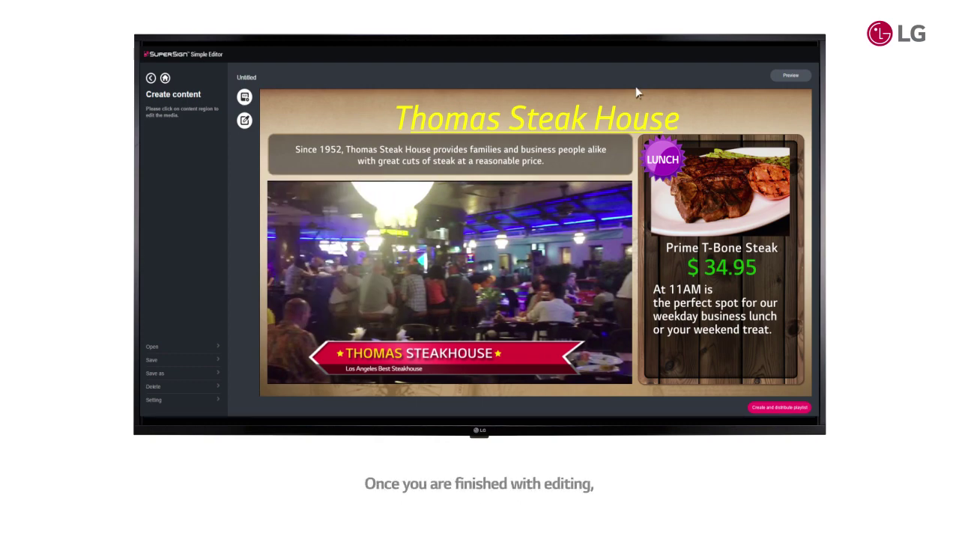
left_click(781, 77)
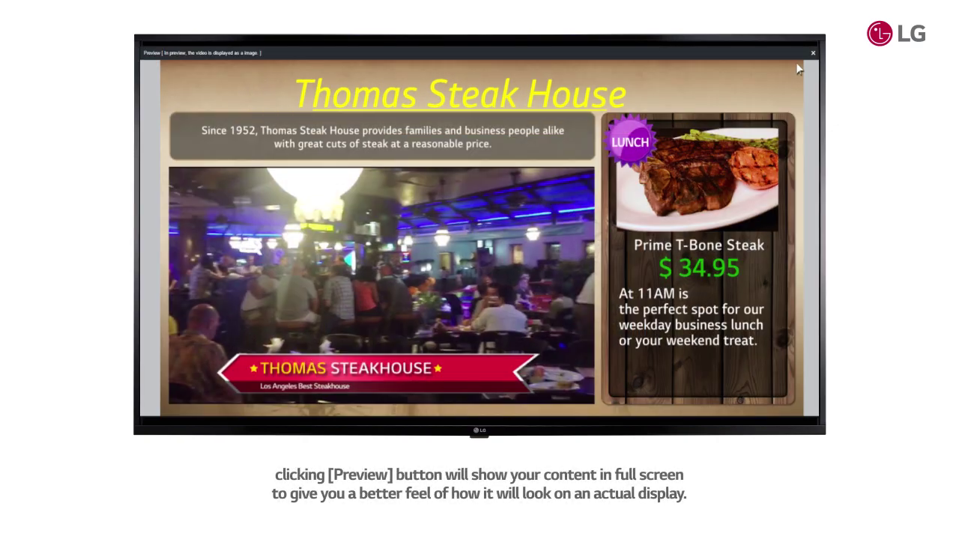
left_click(813, 55)
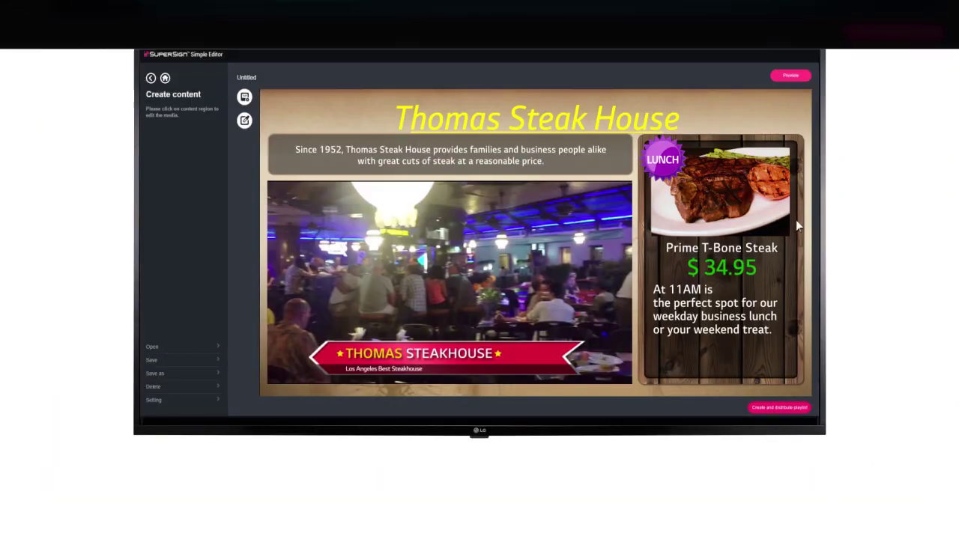
left_click(779, 409)
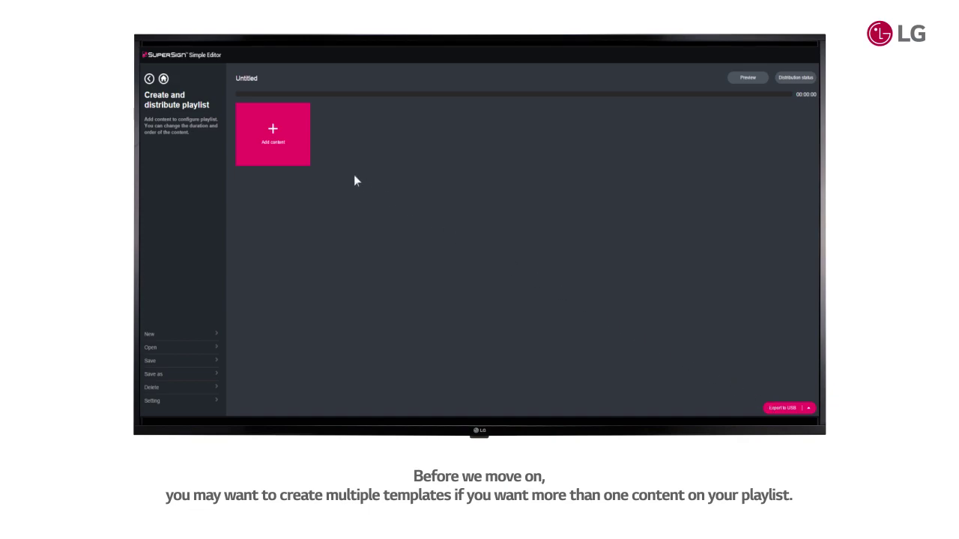
Add the saved Steak House steak content to the playlist and lengthen its playing time
left_click(297, 144)
left_click(437, 230)
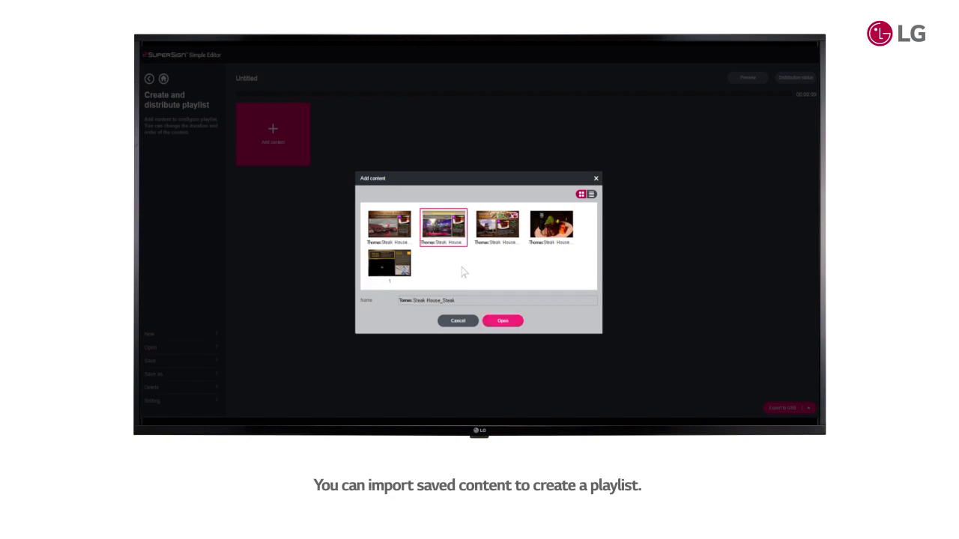
left_click(496, 321)
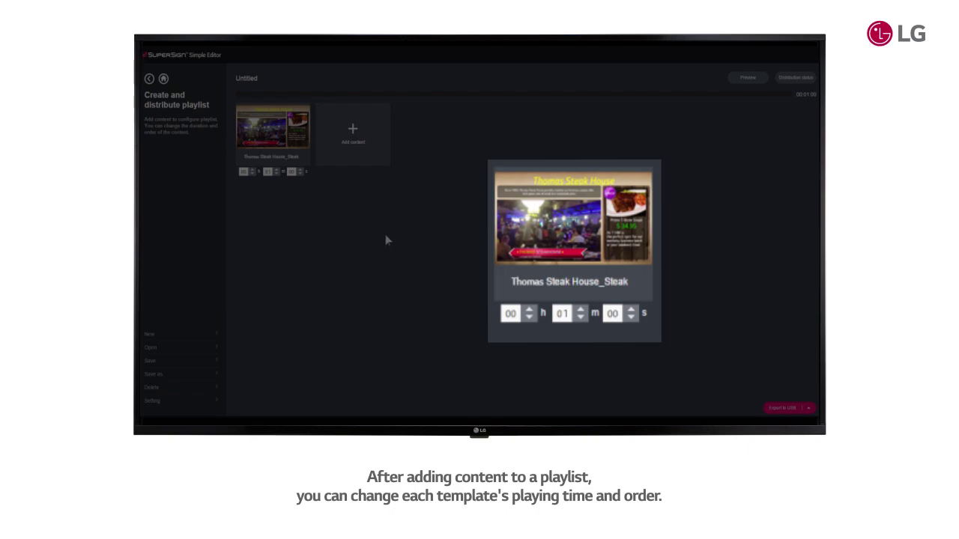
left_click(632, 309)
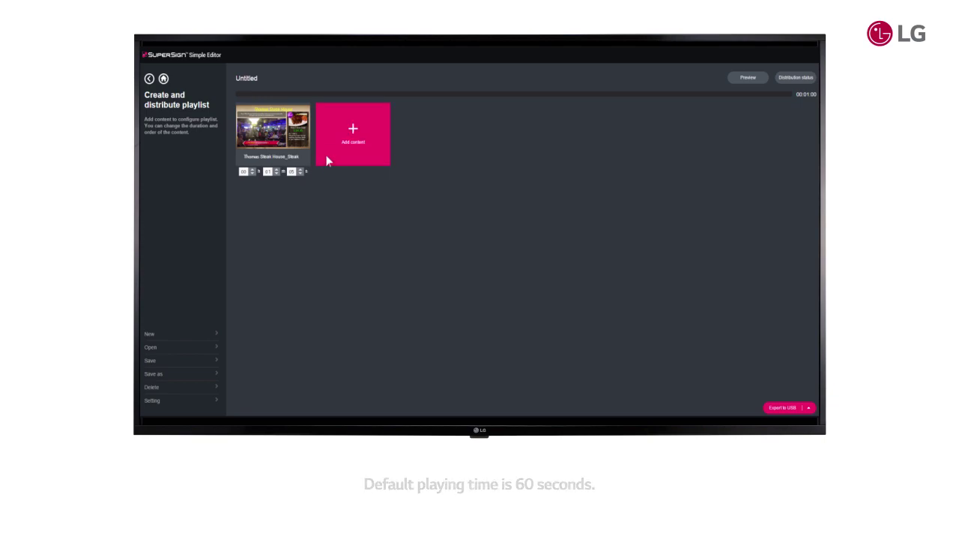
Add the Lunch Menu and Thomas Steak House_main contents, then check each item's playback position
left_click(329, 157)
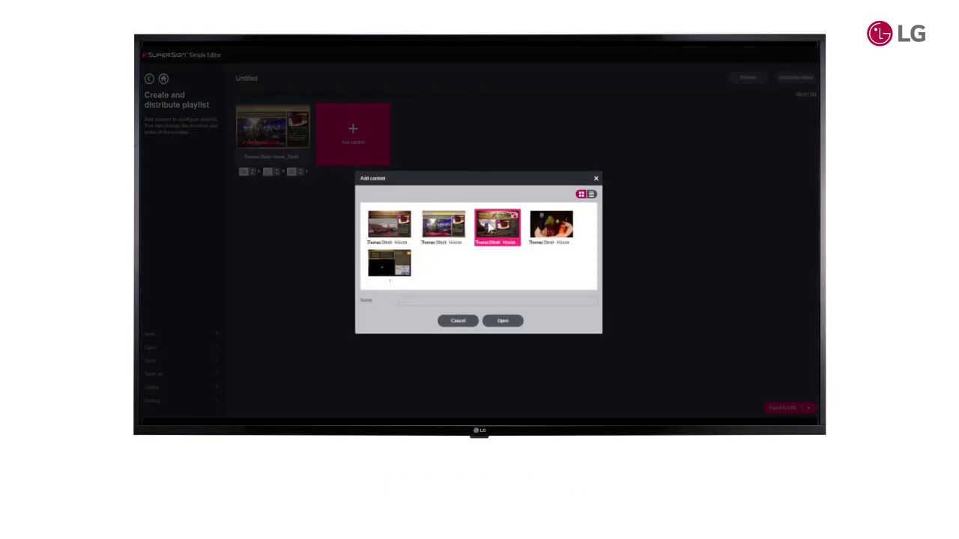
left_click(488, 222)
left_click(489, 322)
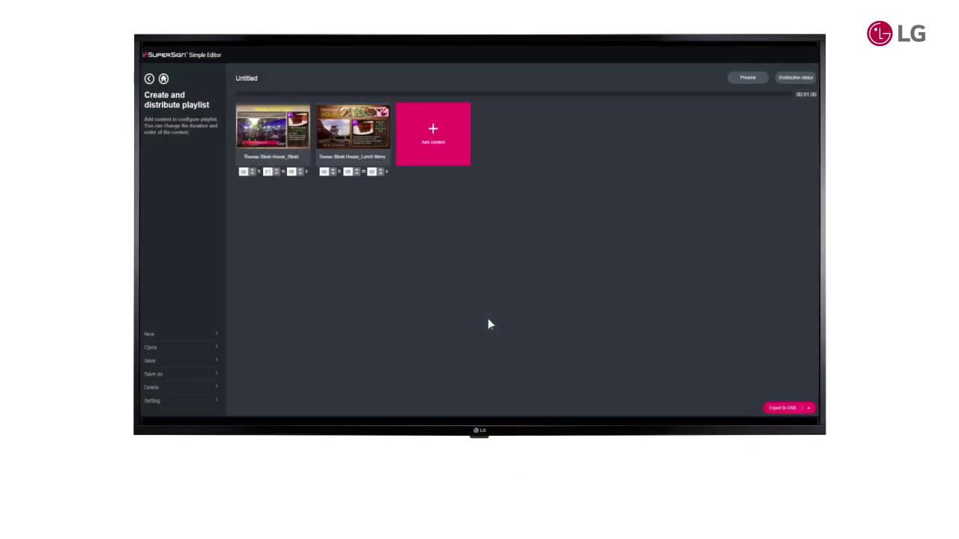
left_click(457, 157)
left_click(541, 222)
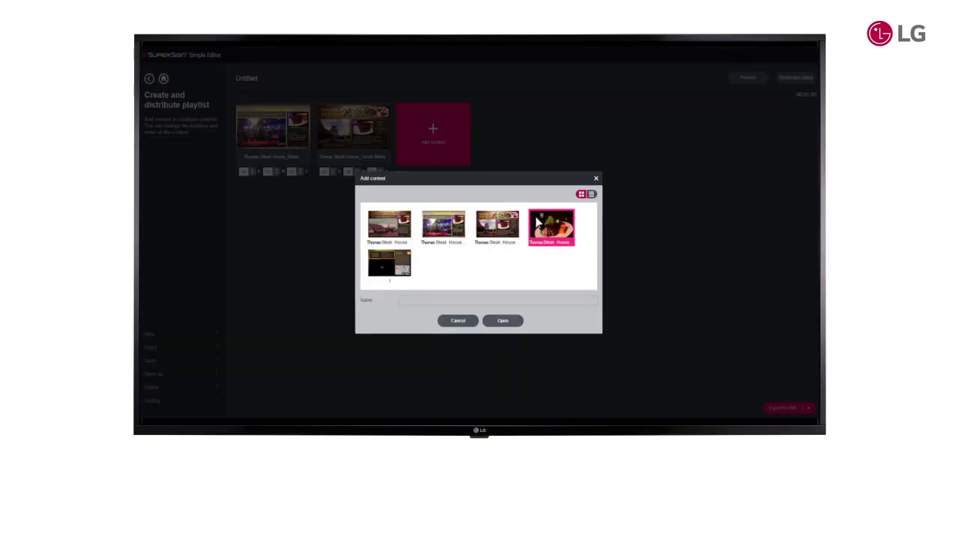
left_click(515, 322)
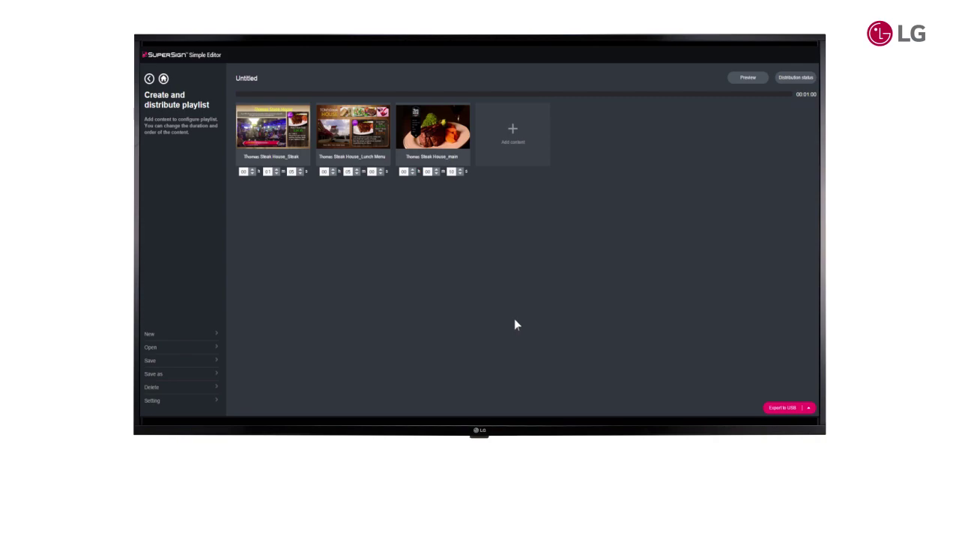
left_click(273, 146)
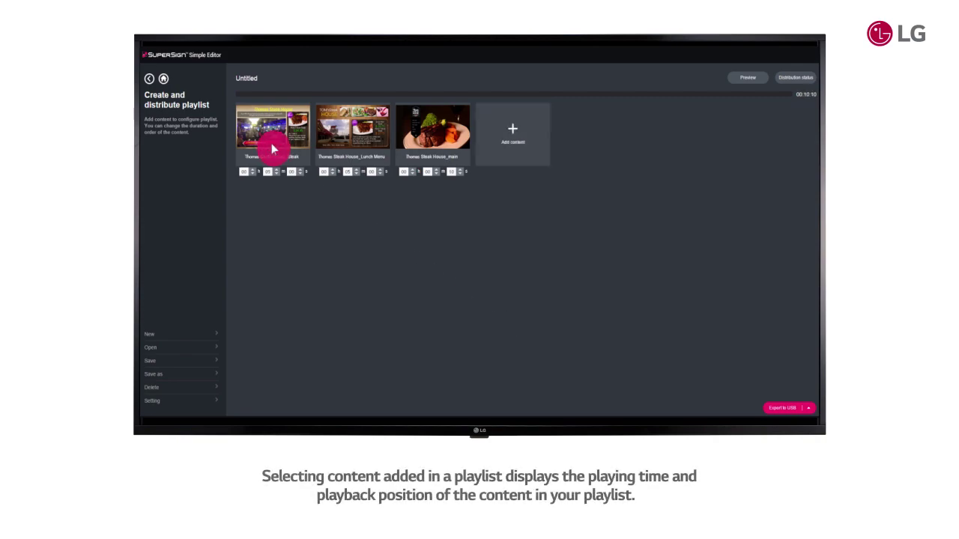
left_click(351, 143)
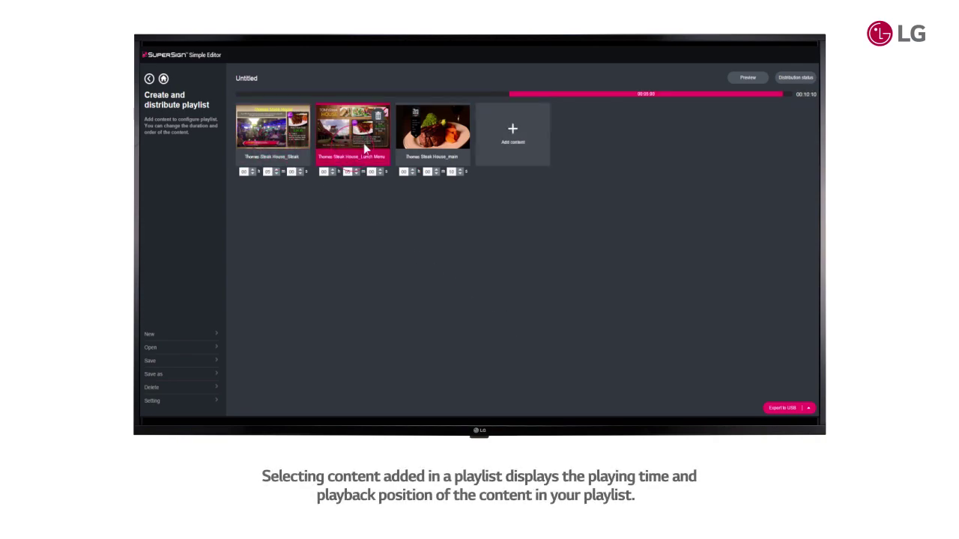
left_click(429, 144)
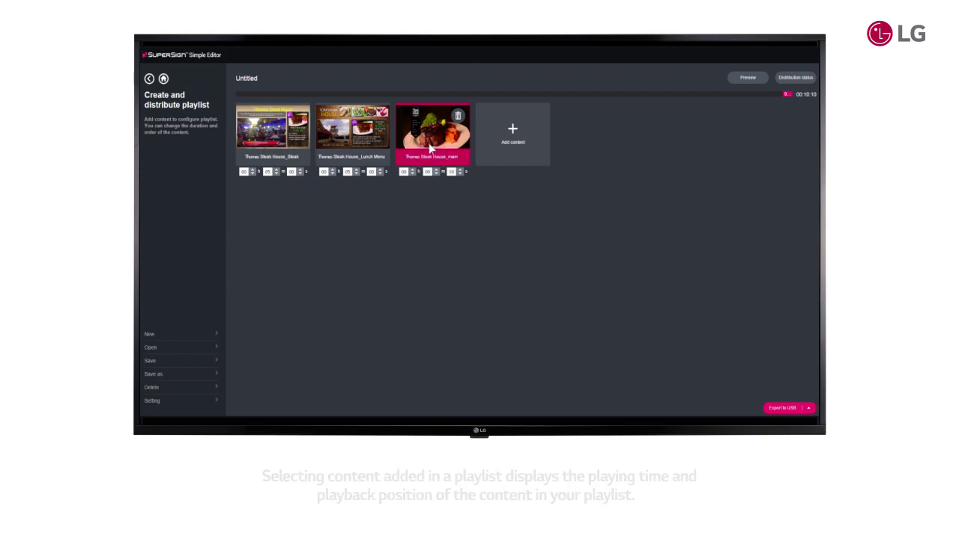
Drag the main item ahead of Steak and Lunch Menu, then preview the slide show
left_click_drag(429, 143, 269, 144)
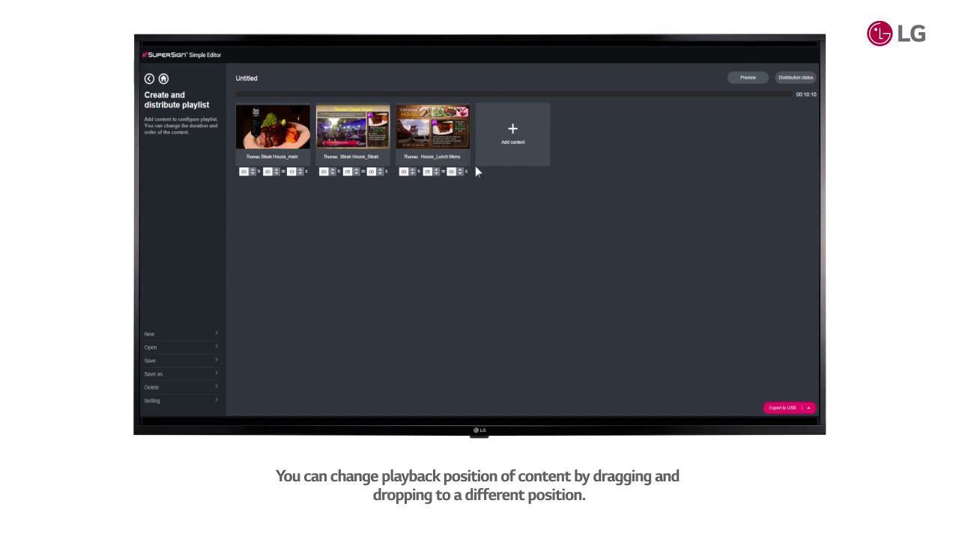
left_click(746, 80)
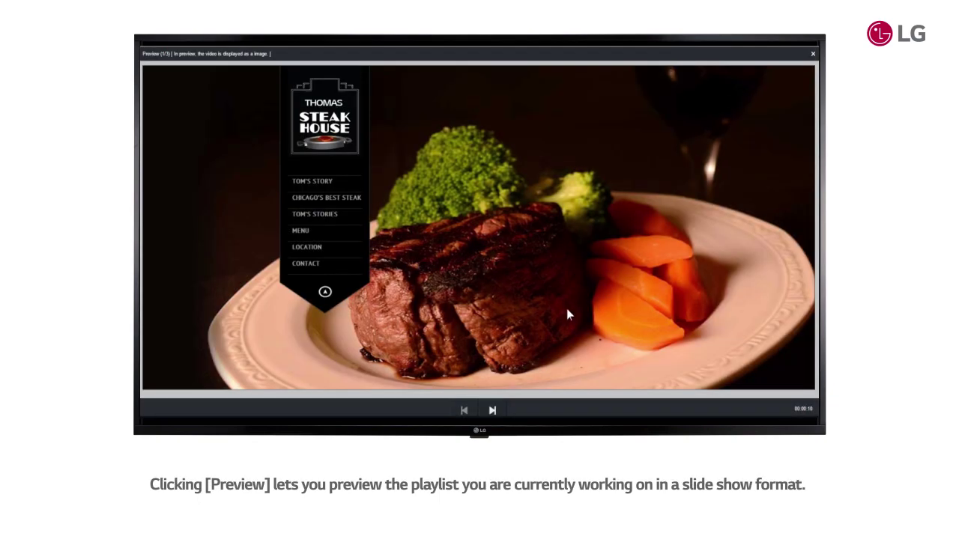
left_click(492, 410)
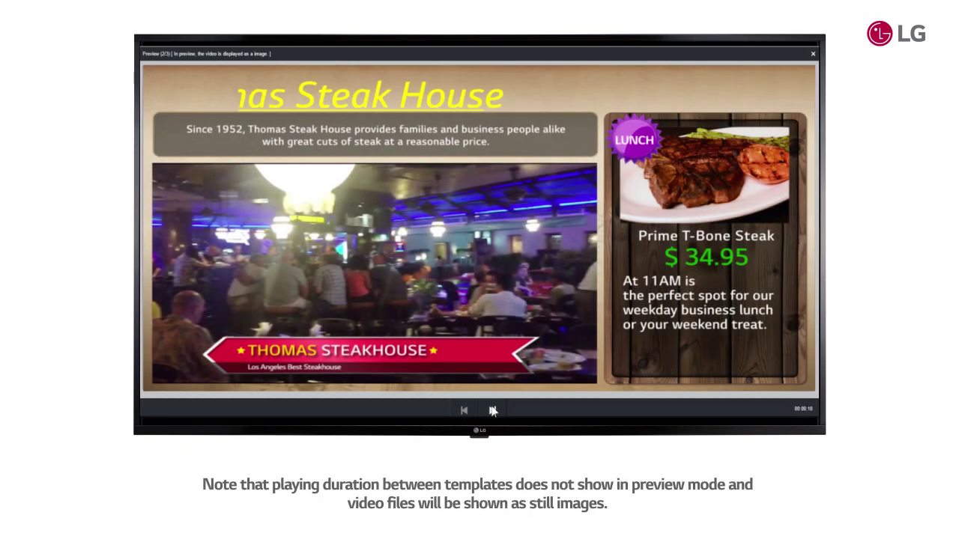
left_click(464, 410)
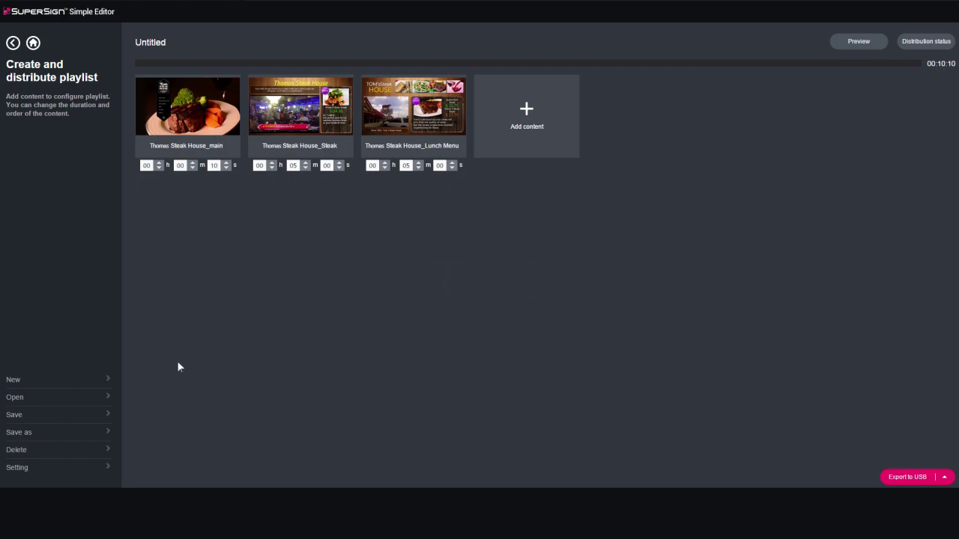
Set the server connection to IP 10.195.9.80 with the server login ID and password
left_click(42, 465)
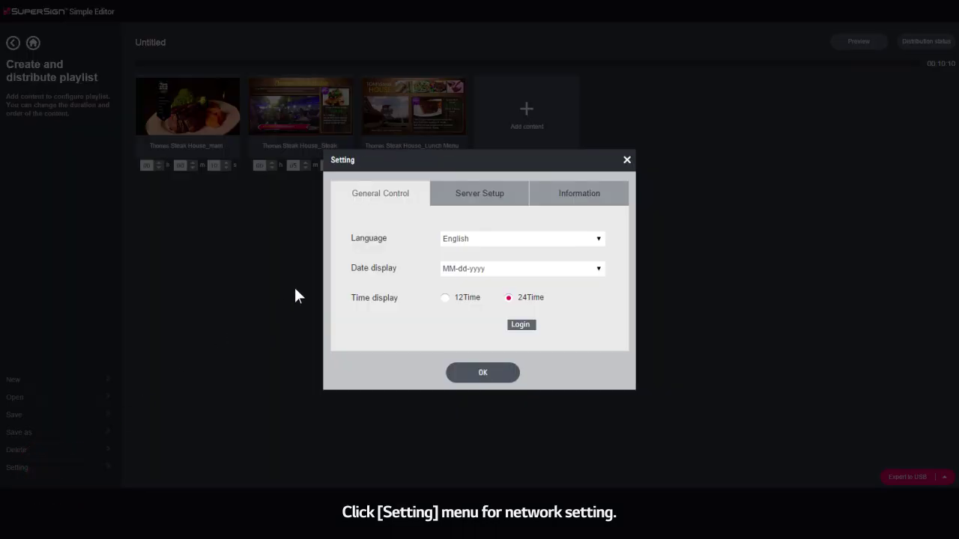
left_click(440, 193)
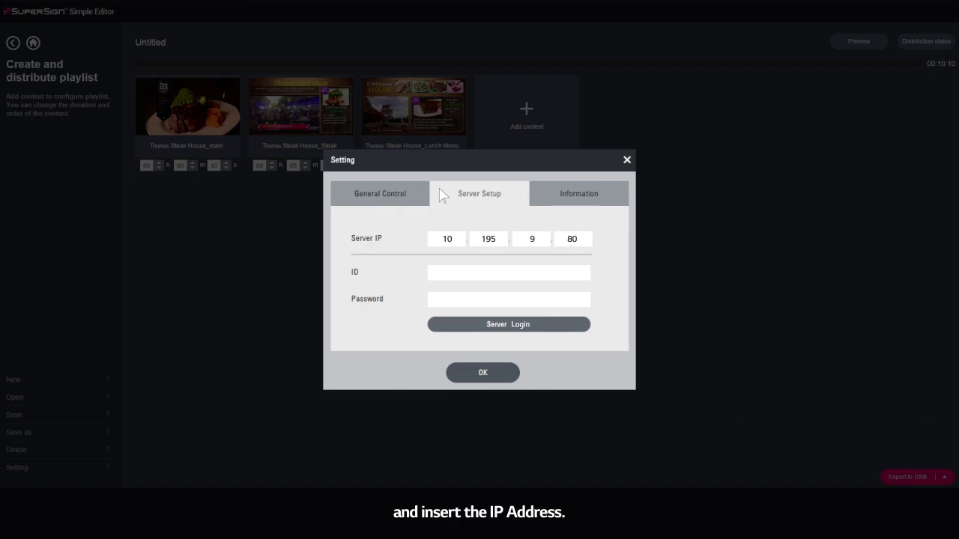
type("admin1")
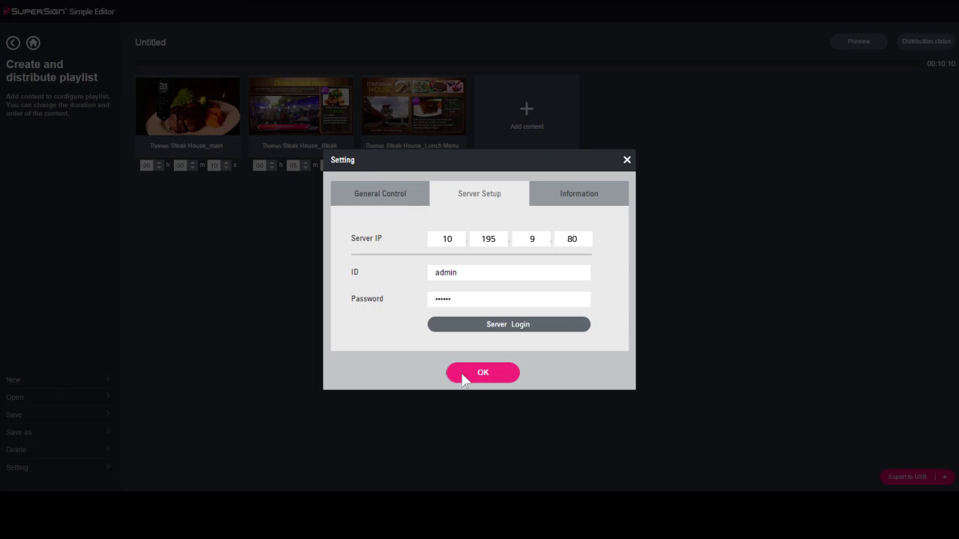
left_click(462, 378)
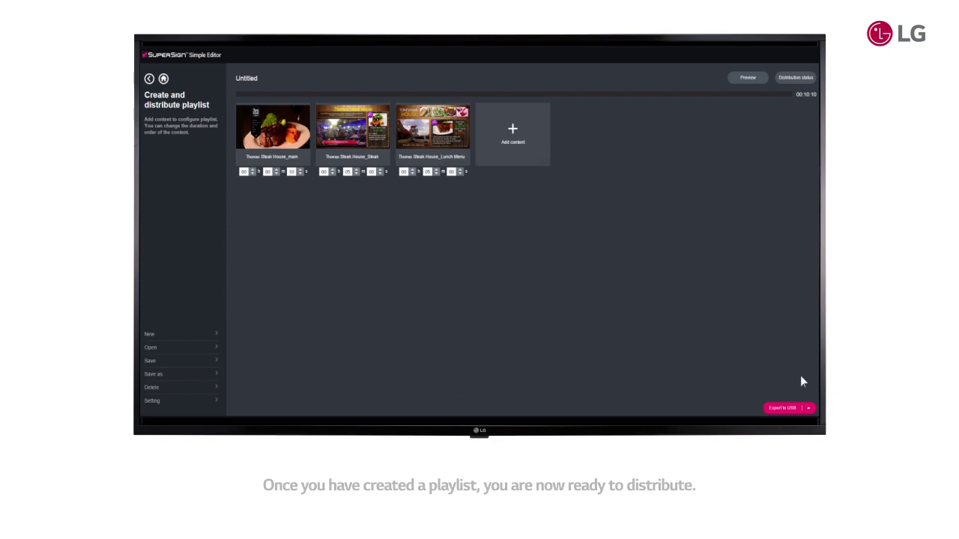
Upload Playlist1 to the server under the 'Thomas steak houes' workgroup
left_click(808, 407)
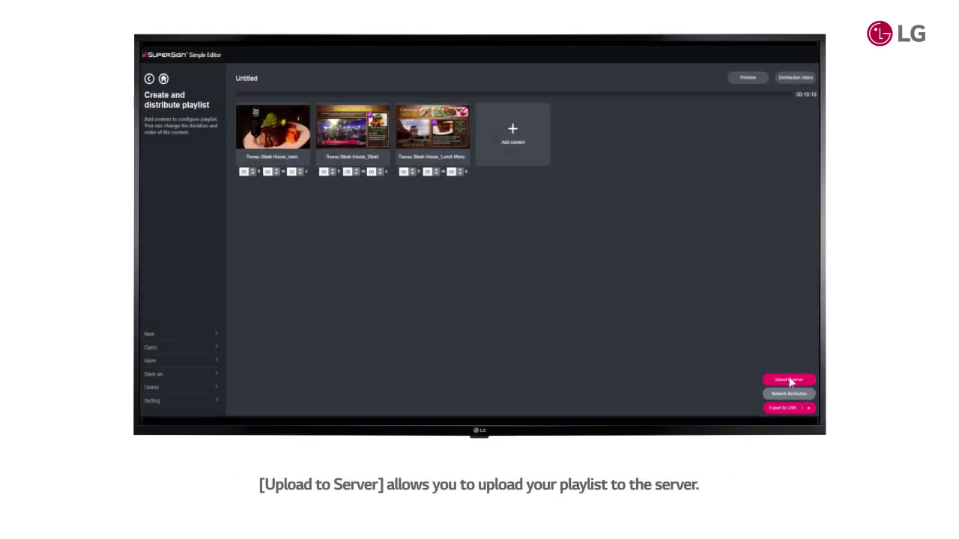
left_click(789, 380)
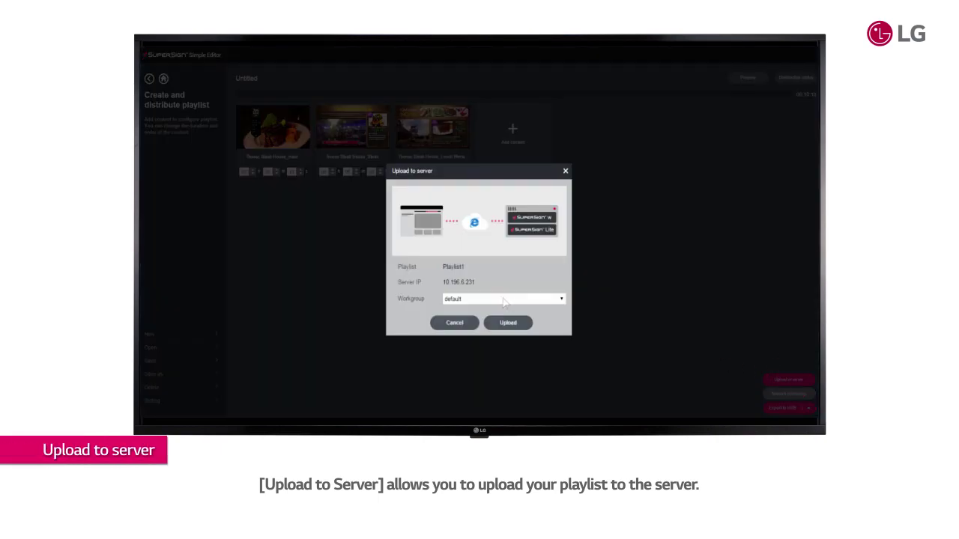
left_click(503, 300)
left_click(503, 310)
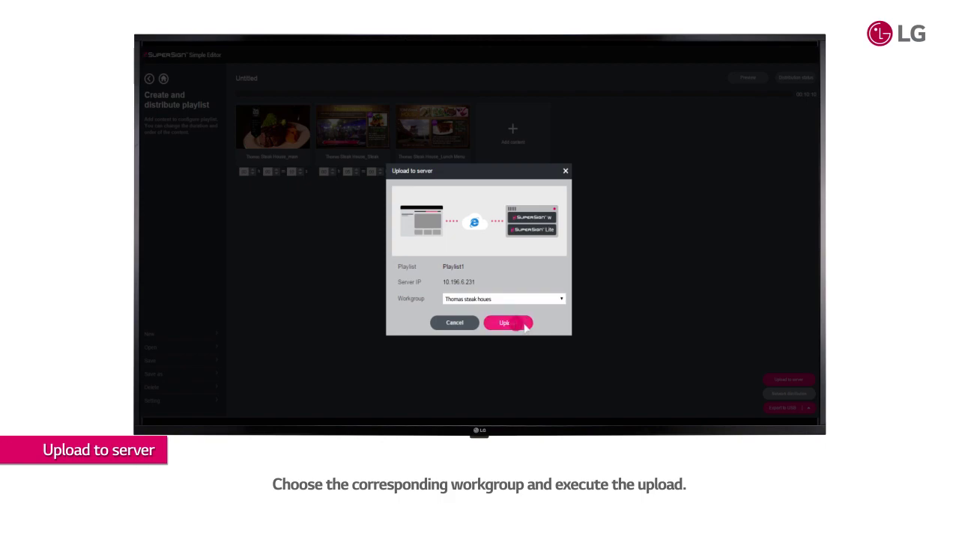
left_click(519, 323)
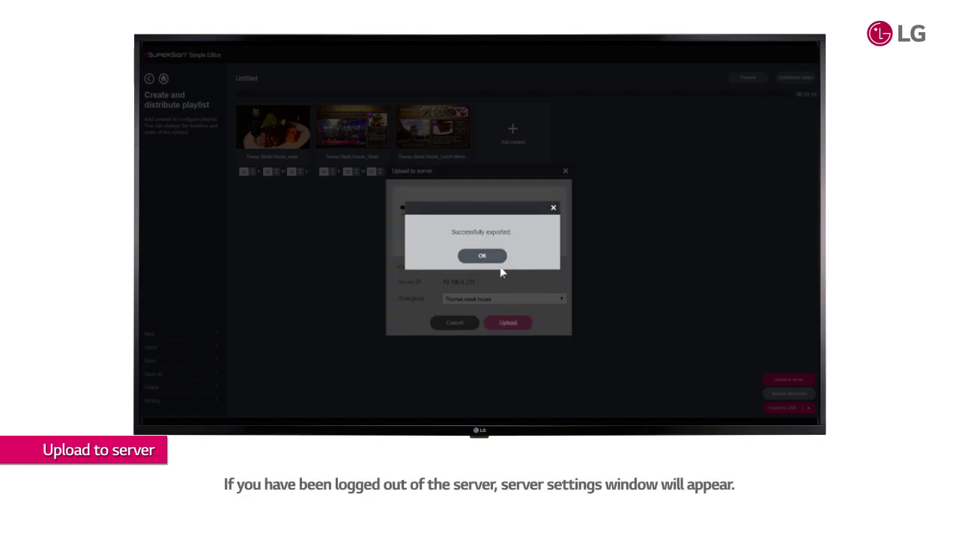
left_click(491, 256)
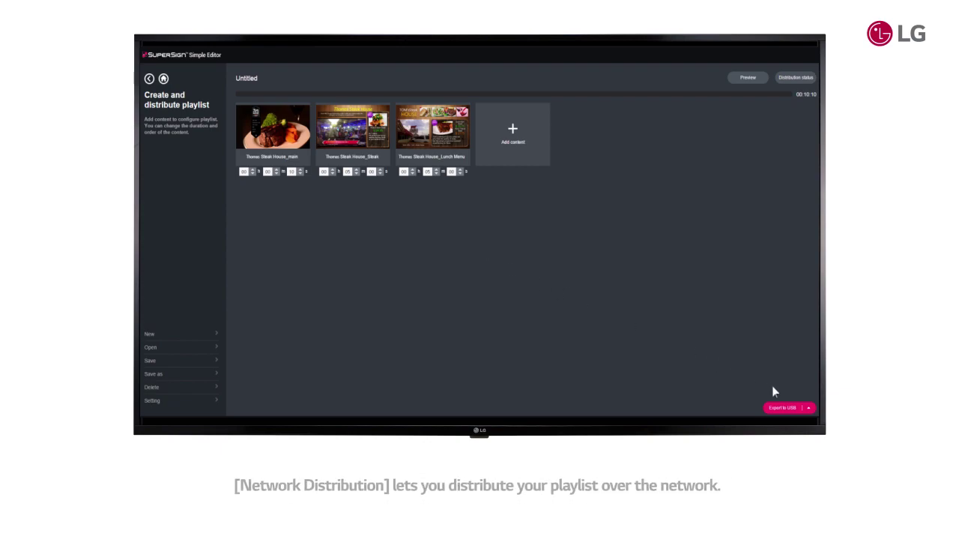
Distribute Playlist1 over the network to the LX5400-TA player in 'Thomas steak houes'
left_click(809, 409)
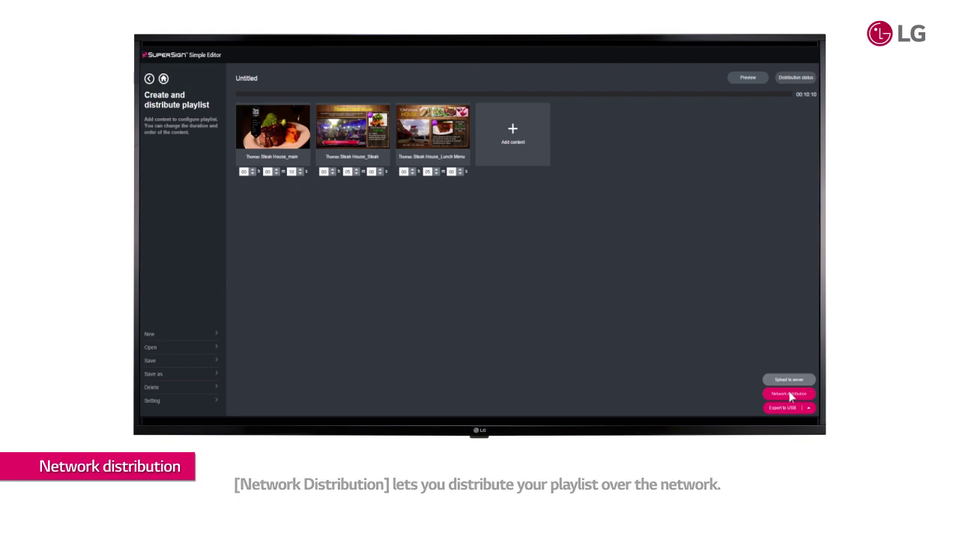
left_click(789, 394)
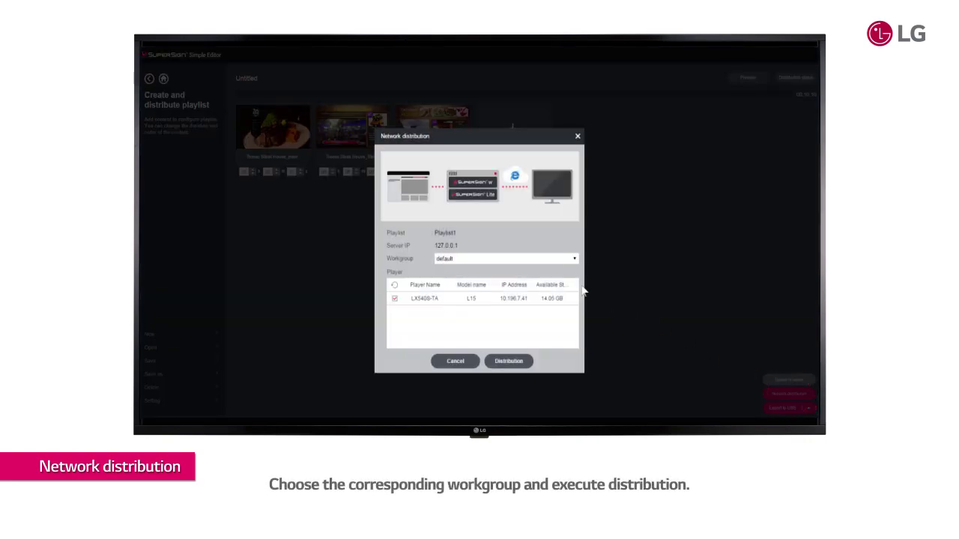
left_click(529, 259)
left_click(524, 270)
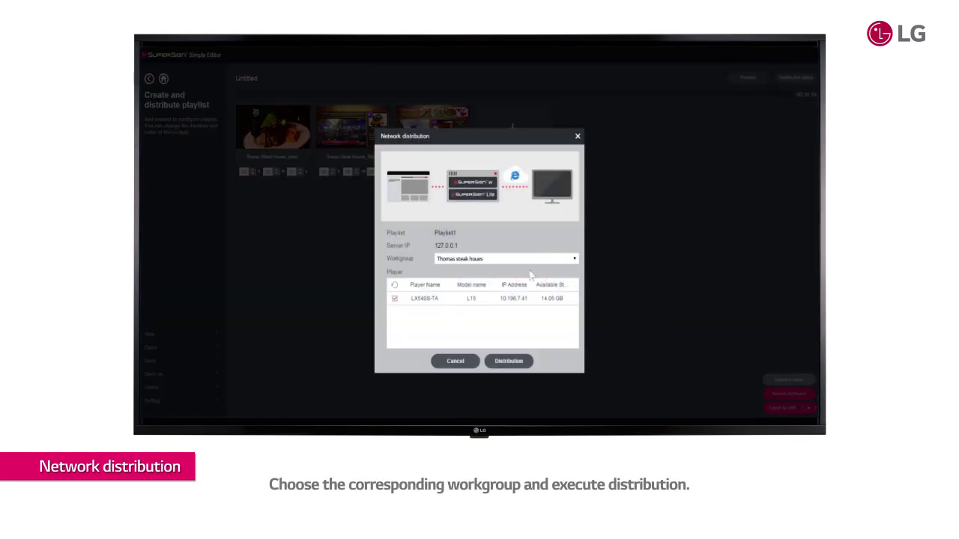
left_click(527, 362)
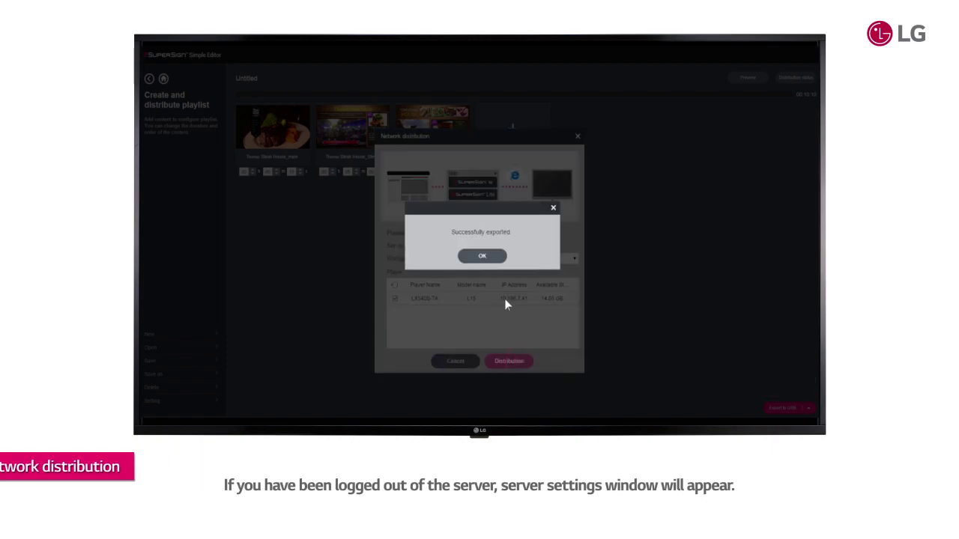
key("Return")
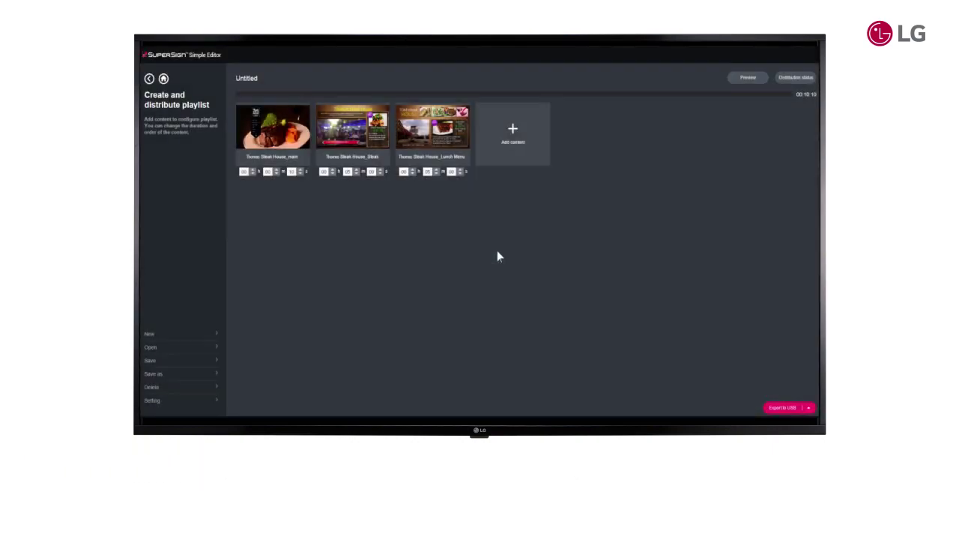
Check the distribution status, then export the playlist to USB drive H:
left_click(789, 79)
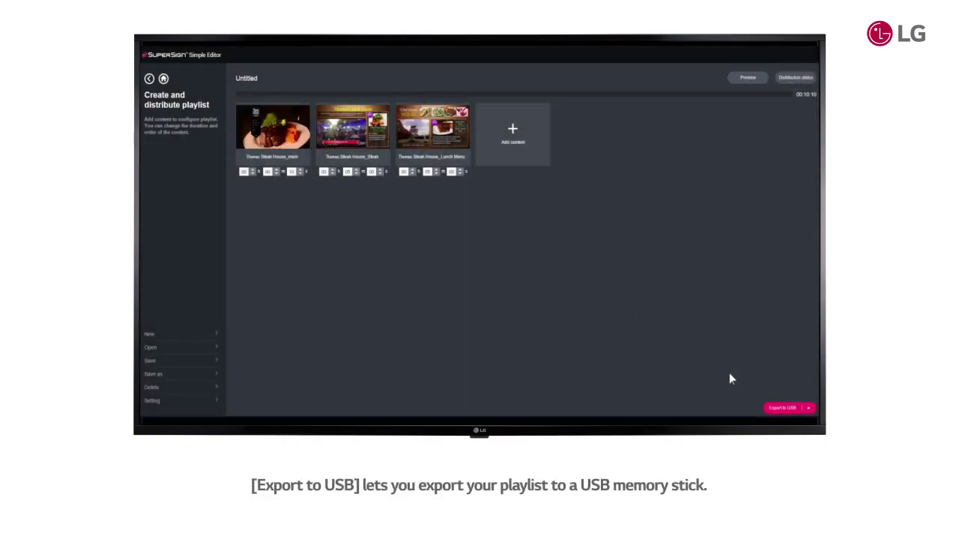
left_click(790, 409)
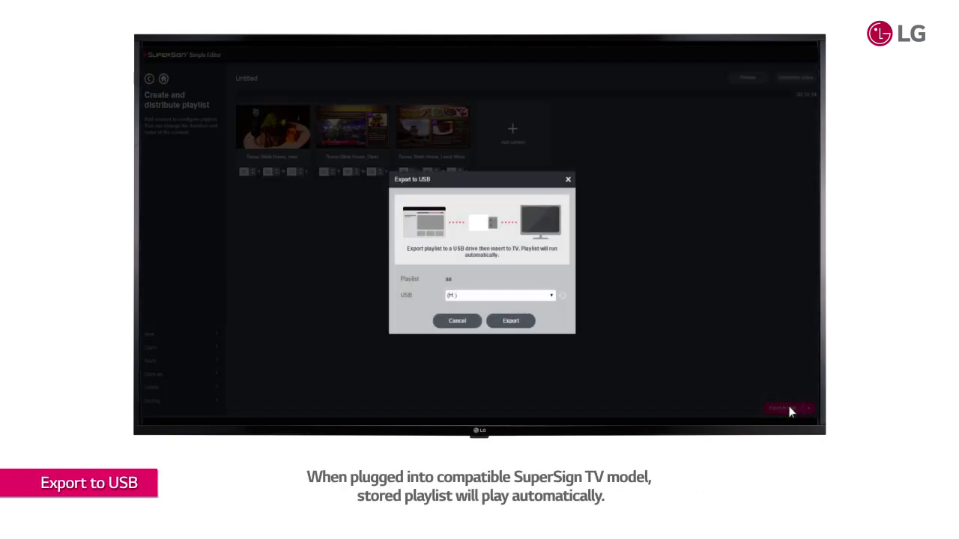
left_click(513, 322)
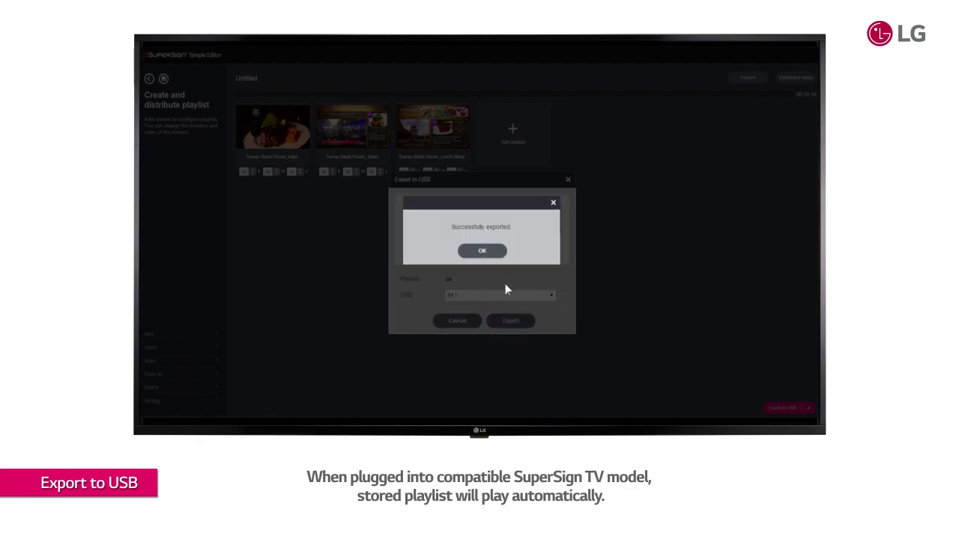